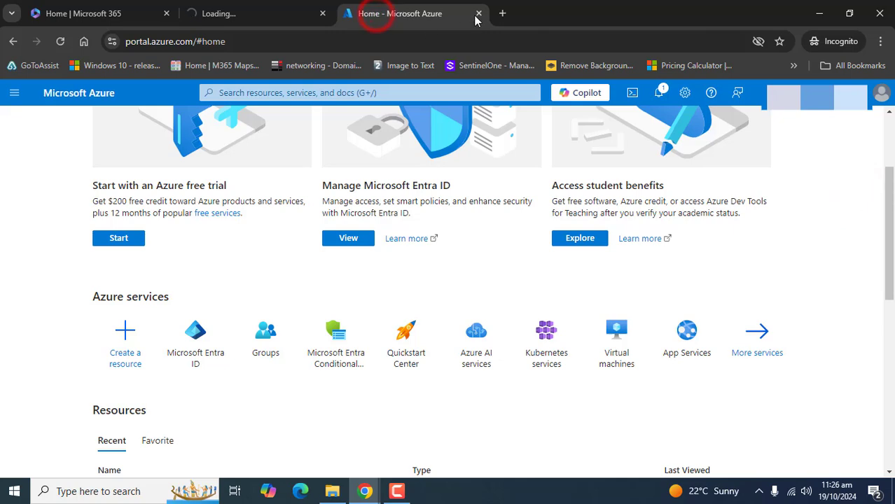
Close the Azure portal page and open the Authentication methods policies under Protection in the Microsoft Entra admin center.
click(478, 14)
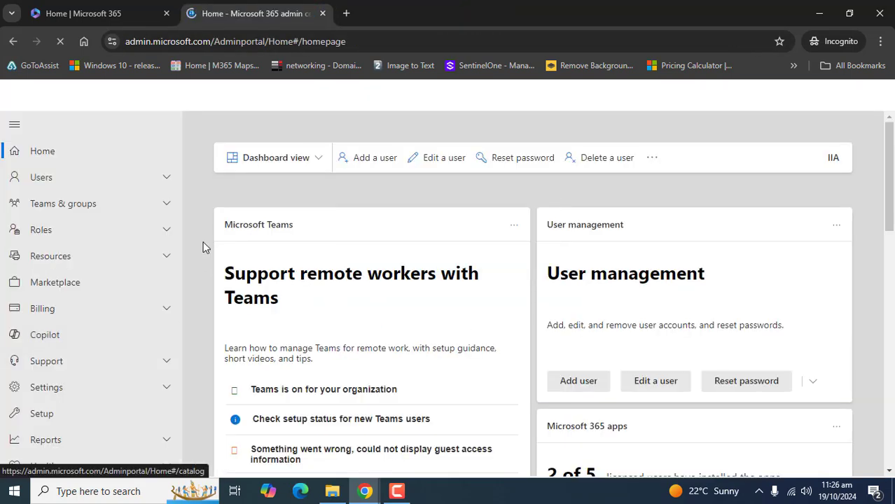
drag(188, 260, 186, 406)
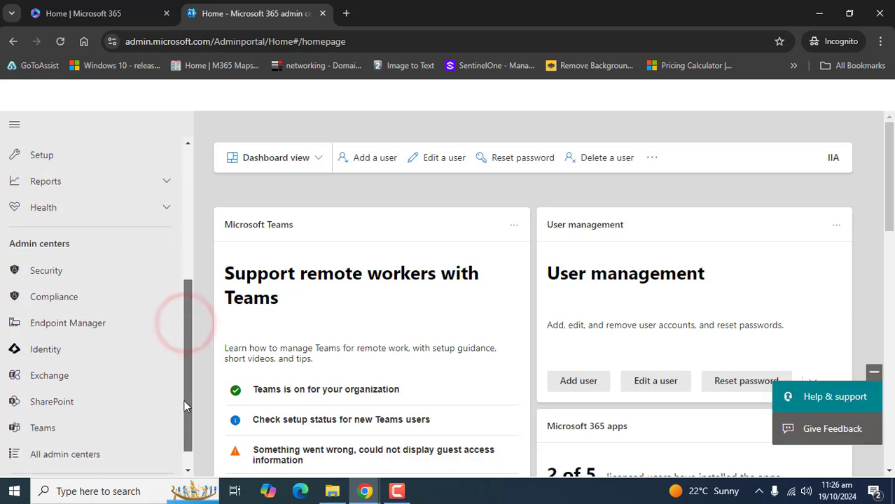
click(67, 343)
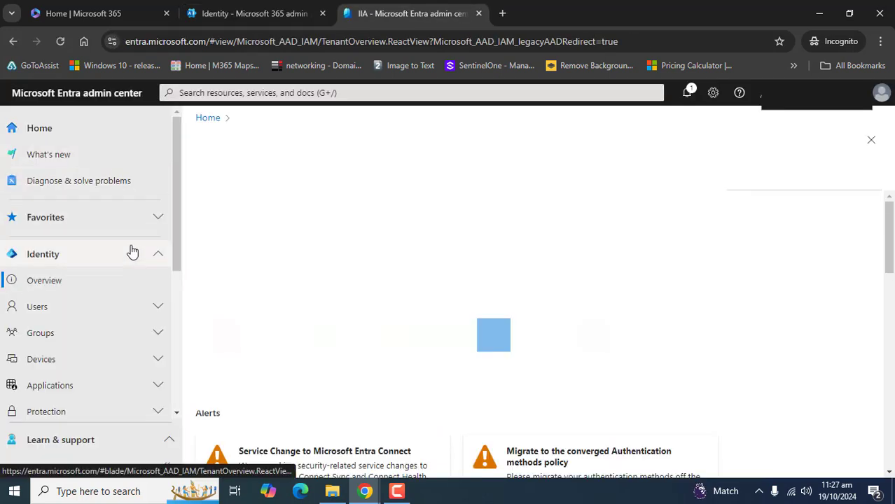
drag(178, 204, 174, 323)
click(52, 364)
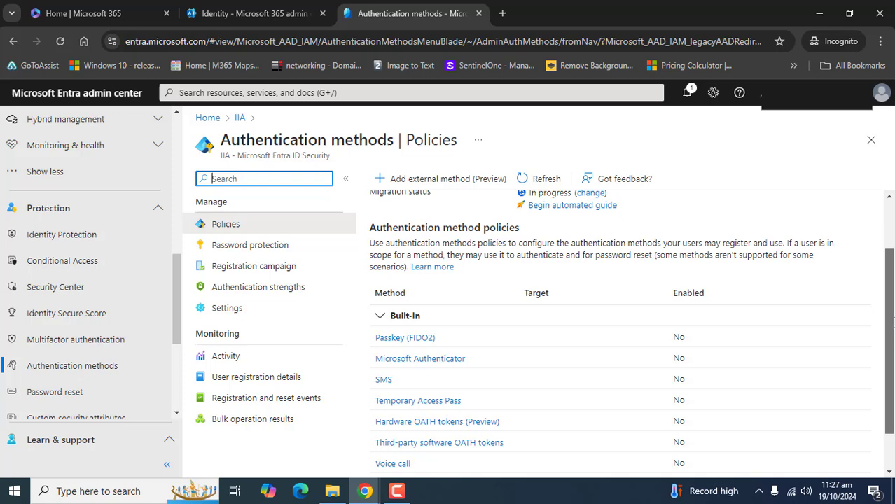
drag(891, 320, 893, 350)
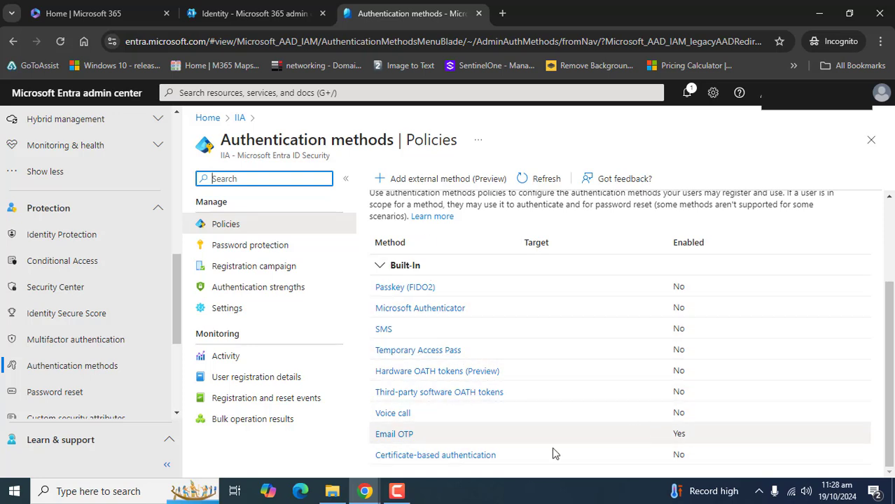
click(397, 492)
click(809, 380)
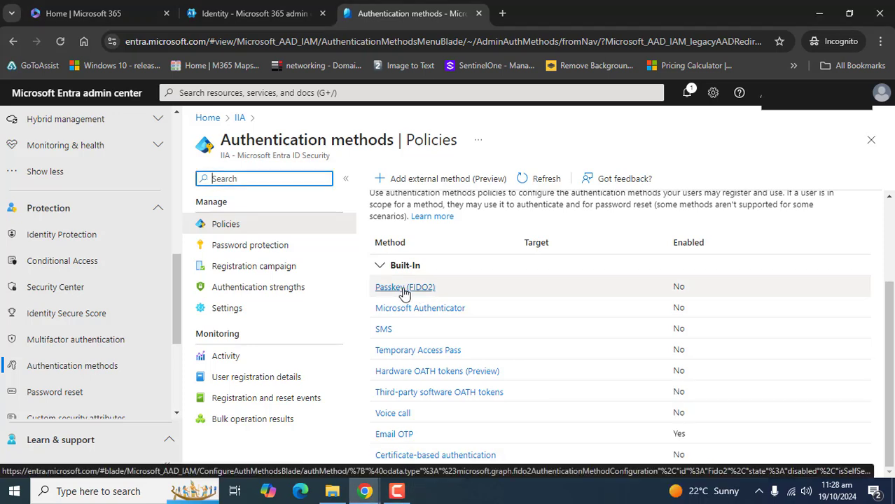
Enable the Passkey (FIDO2) authentication method and target it to the Admin Docs group.
click(404, 288)
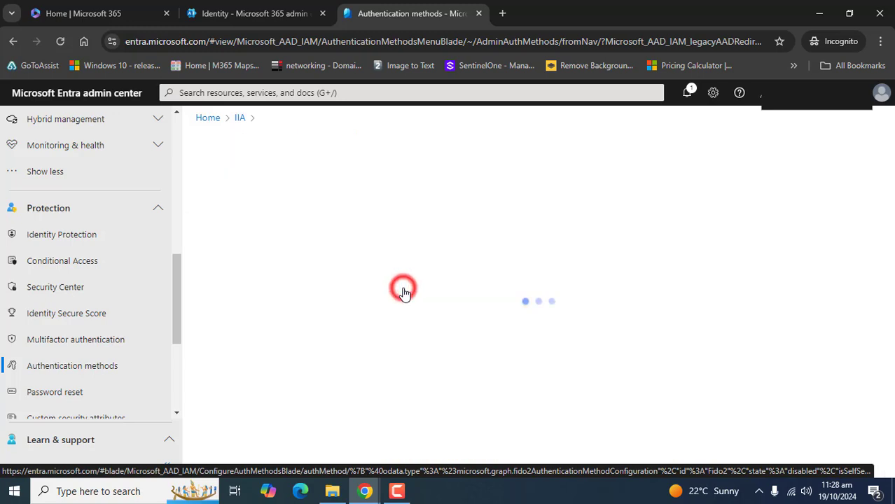
click(250, 251)
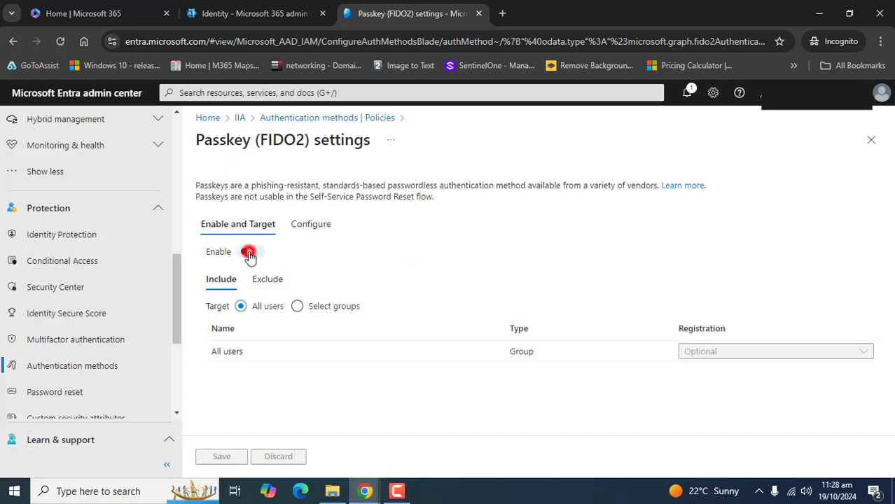
click(298, 307)
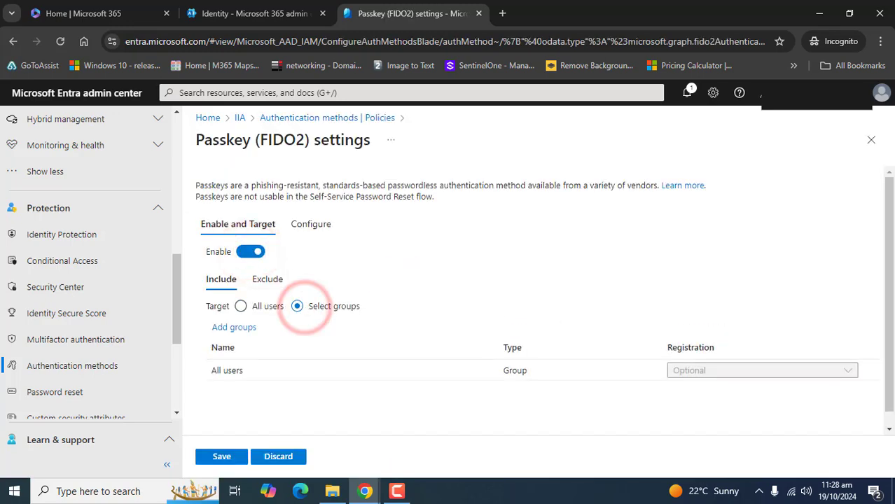
drag(890, 253, 890, 266)
click(669, 357)
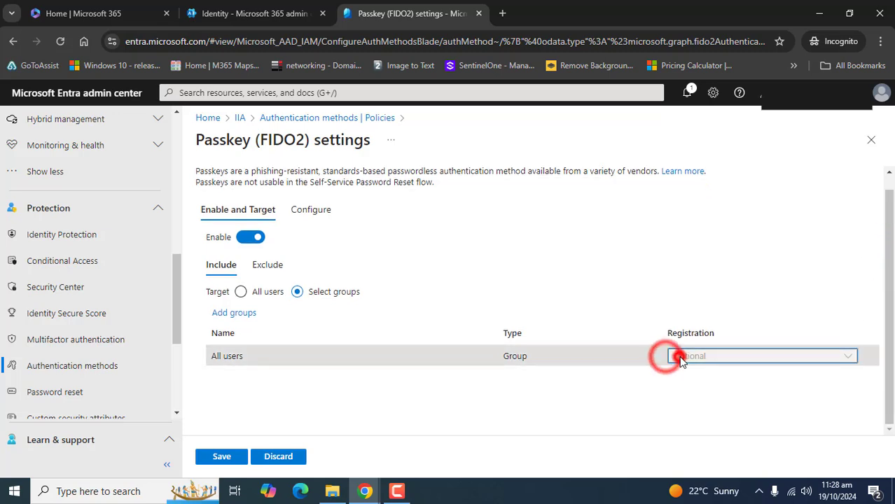
click(225, 312)
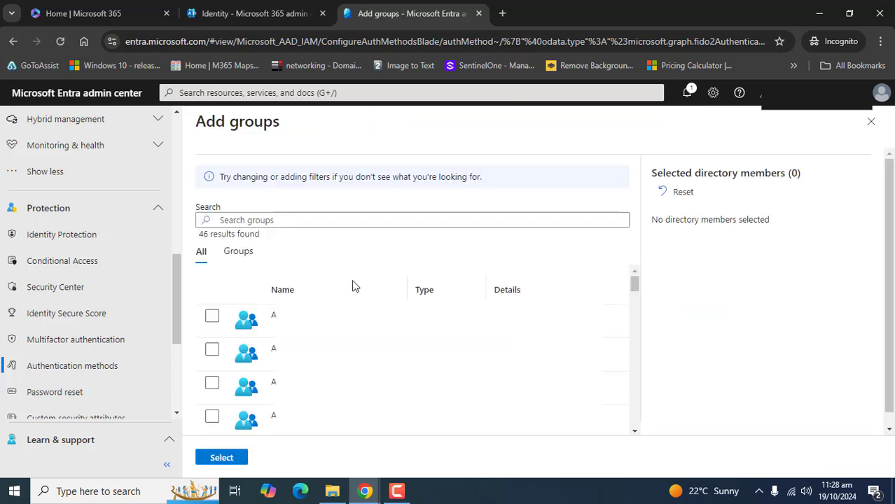
click(212, 316)
click(222, 457)
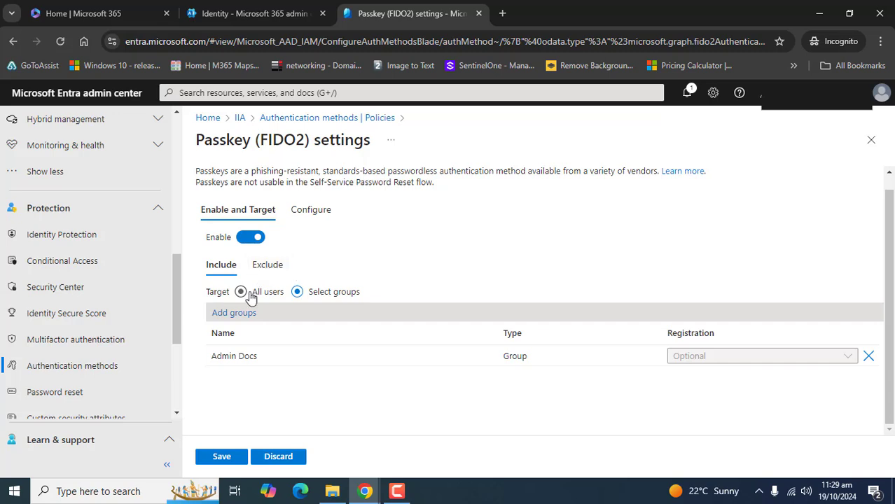
Include Microsoft Authenticator (Preview) in the passkey key restriction policy, set Restrict specific keys to Allow, and save the policy.
click(322, 211)
scroll(471, 361, down, 1)
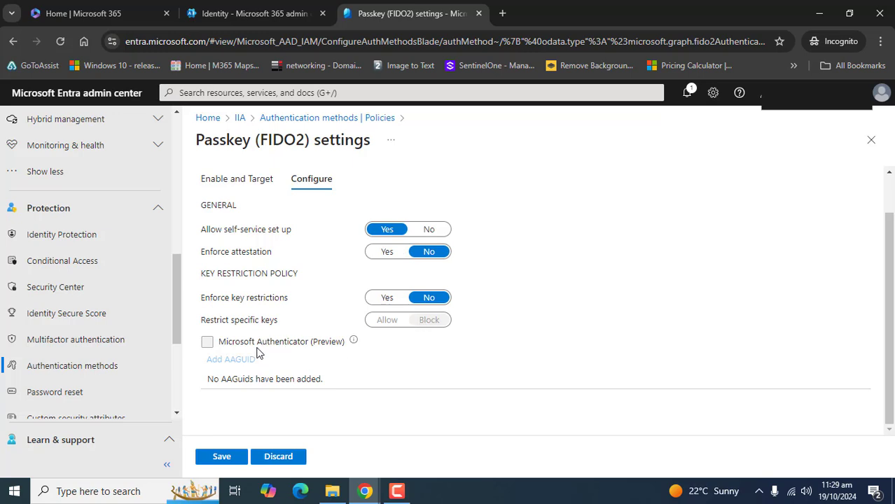
click(207, 342)
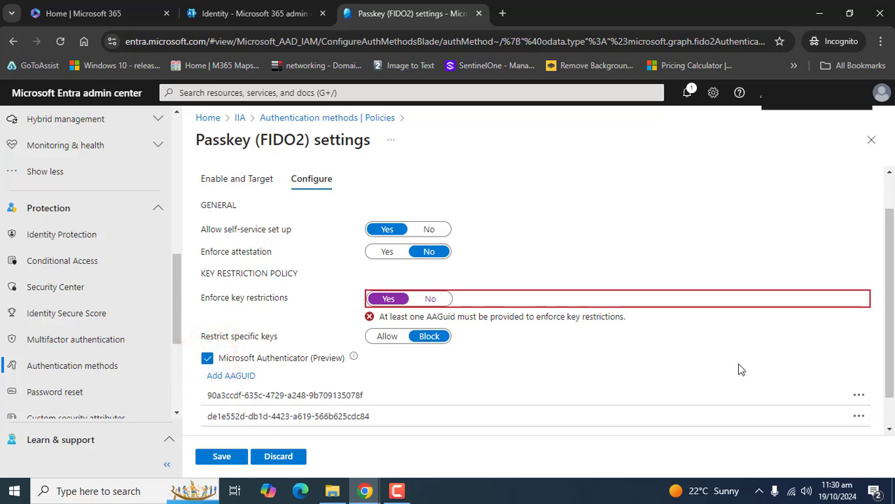
scroll(741, 369, down, 2)
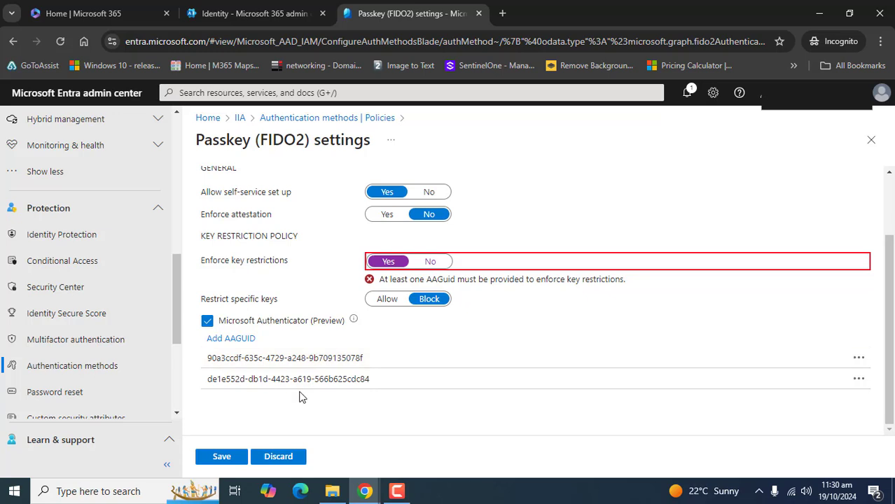
mouse_move(356, 321)
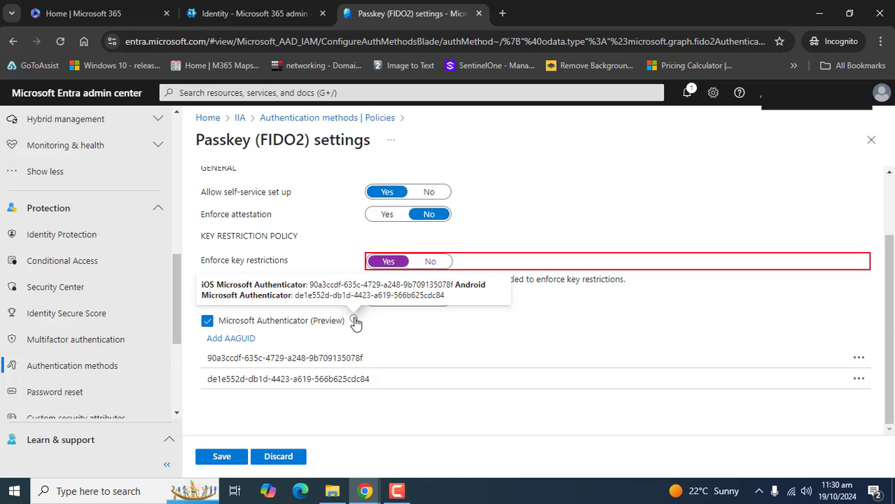
click(509, 327)
click(386, 299)
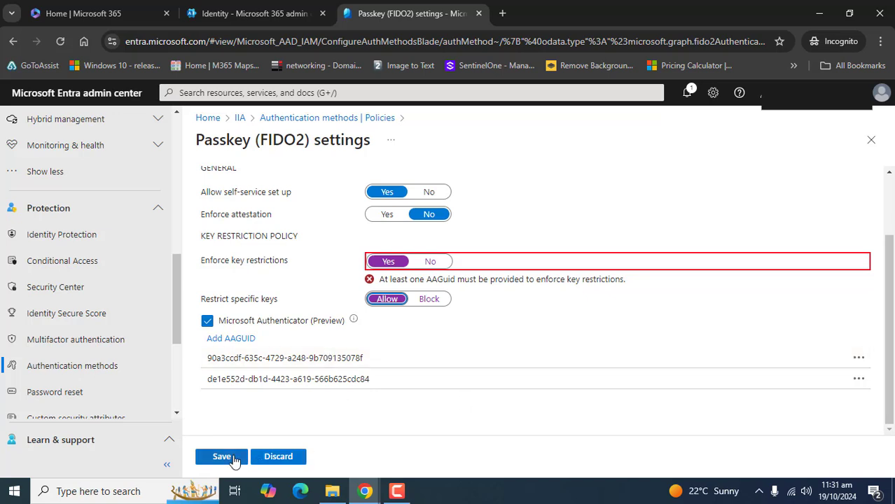
click(220, 458)
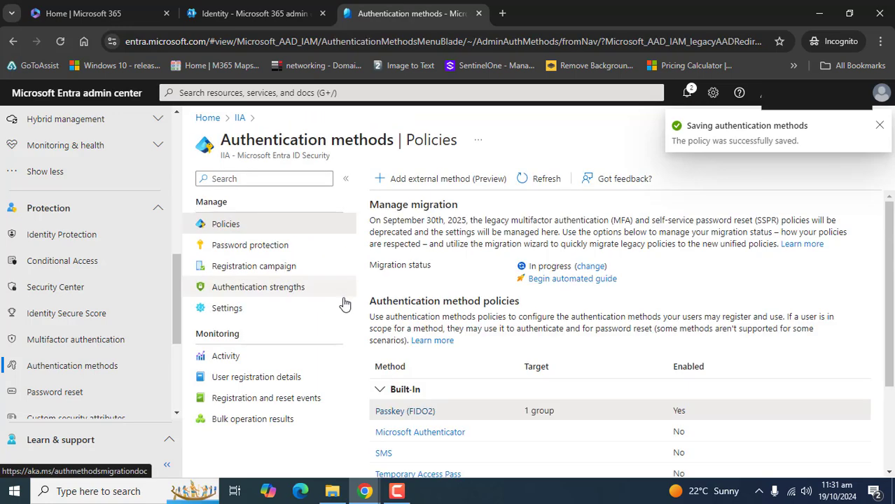
Enable the Temporary Access Pass authentication method and target it to the Admin Docs group.
scroll(886, 238, down, 3)
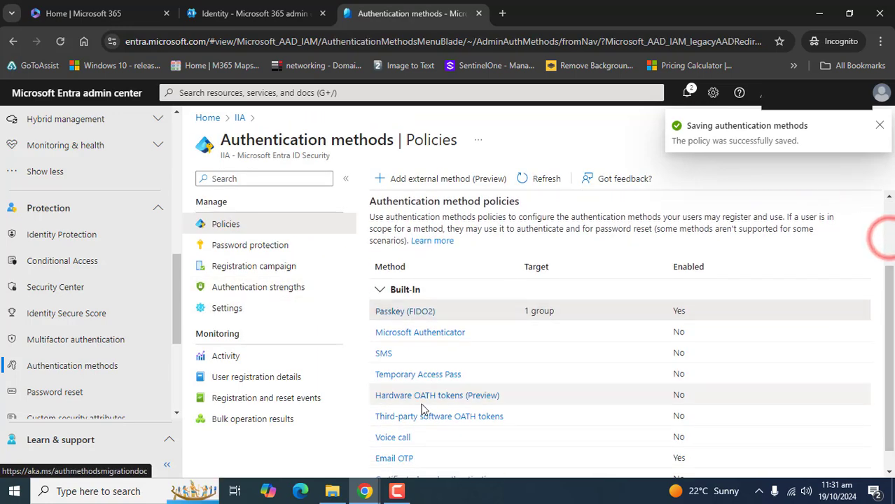
click(411, 376)
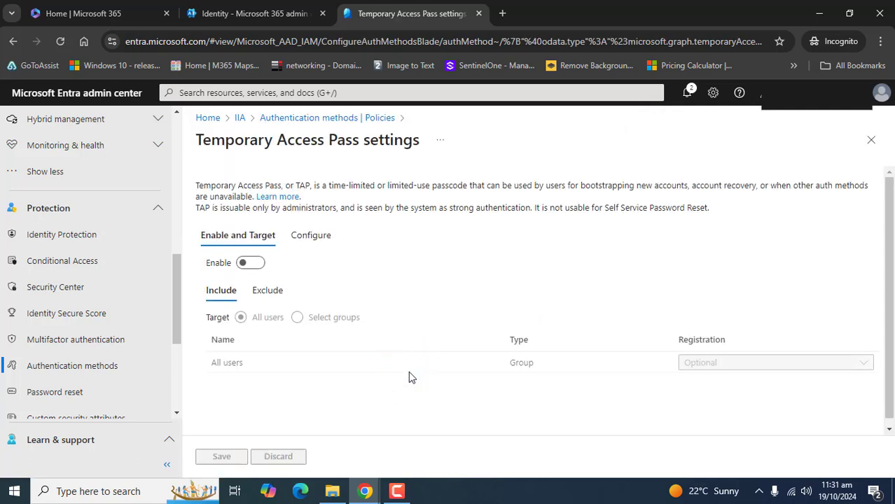
click(250, 263)
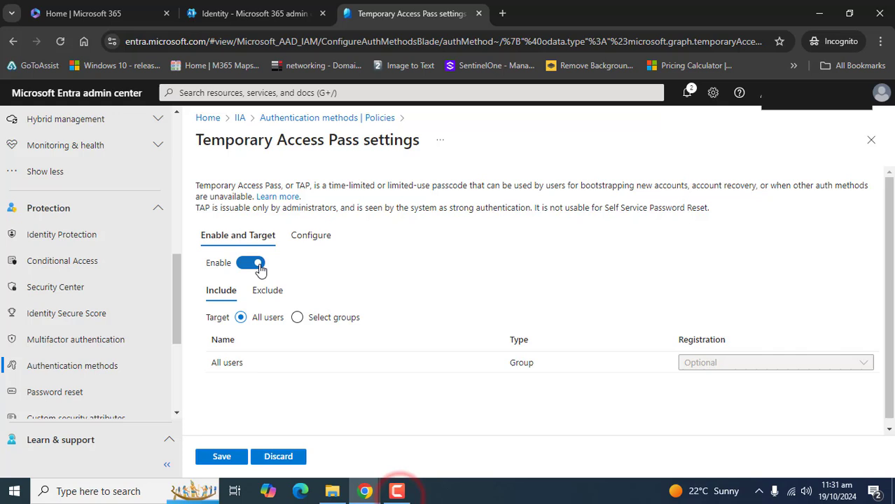
click(297, 318)
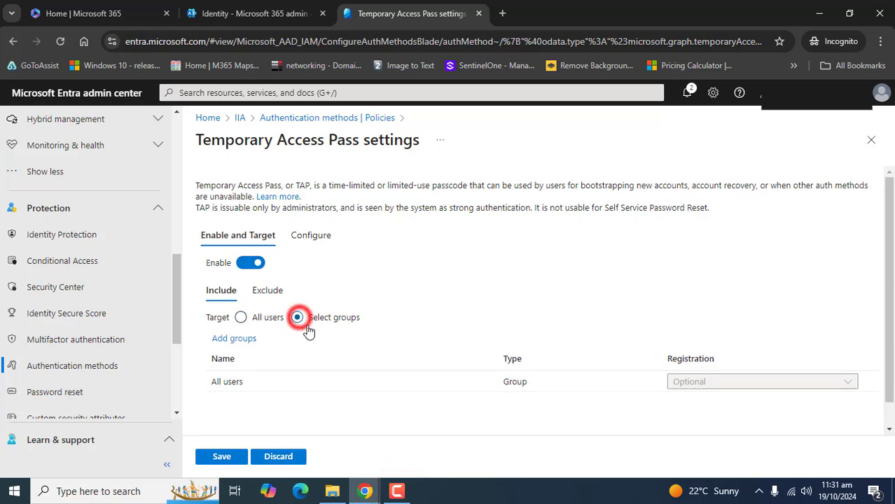
click(235, 339)
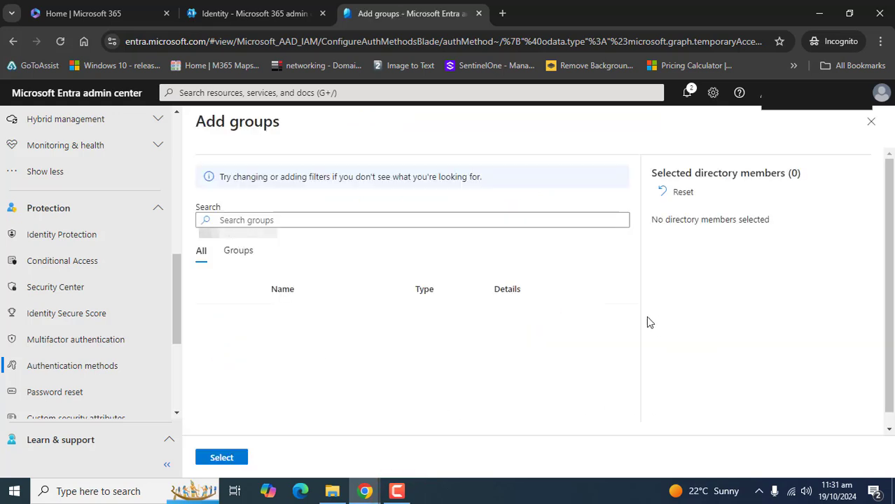
click(212, 319)
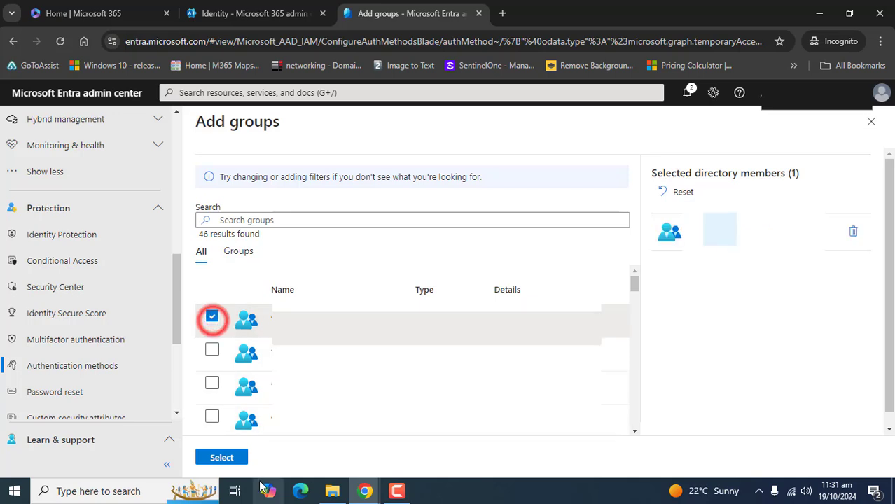
click(221, 457)
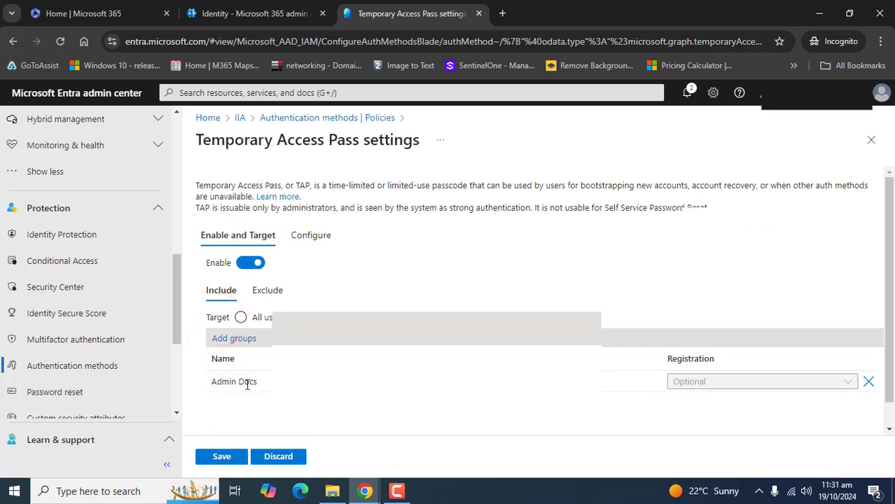
Edit the Temporary Access Pass configuration with Require one-time use set to No, update it, and save the policy.
click(310, 235)
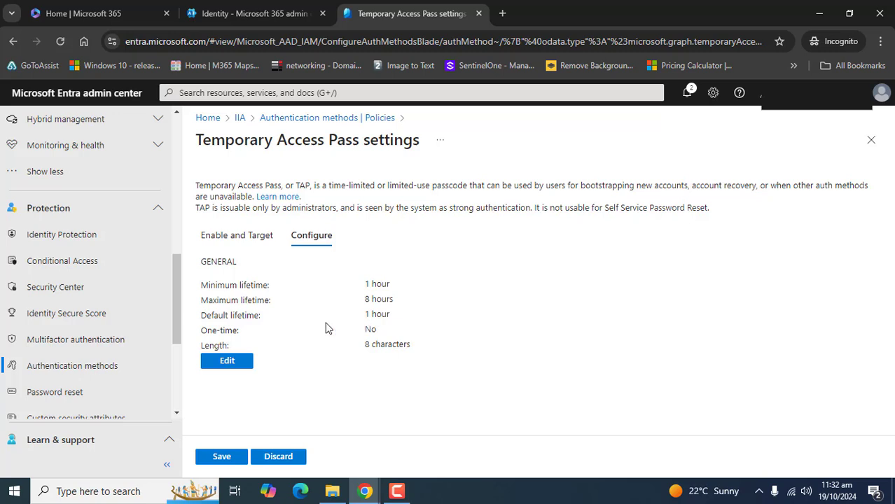
click(231, 360)
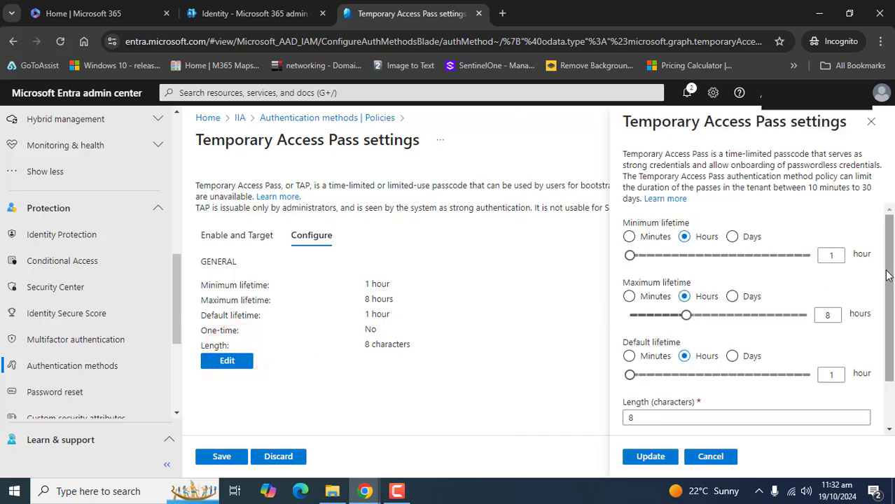
scroll(885, 274, down, 2)
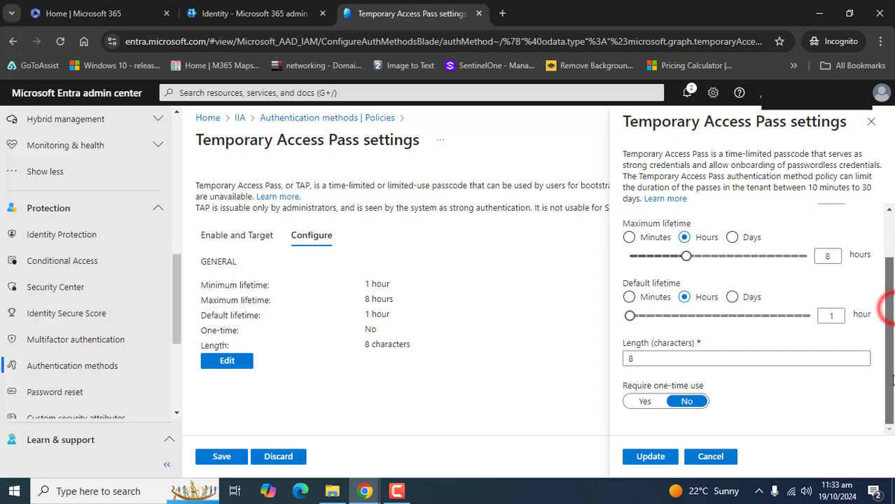
click(640, 359)
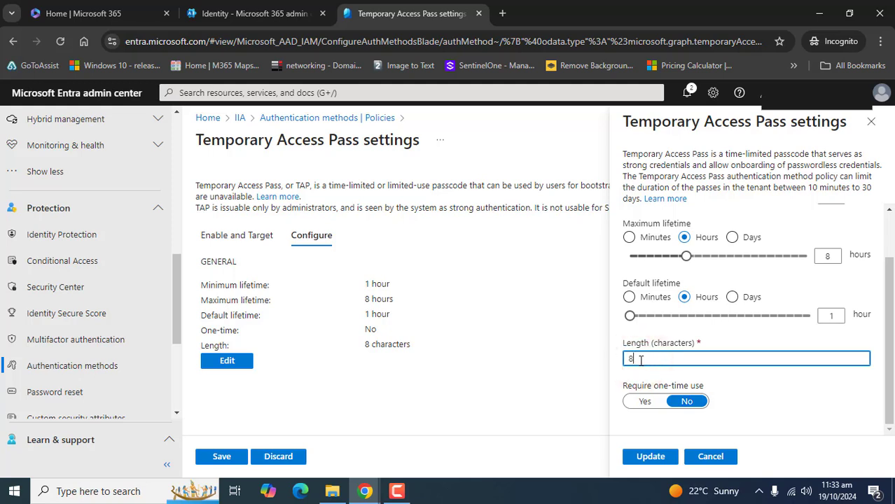
drag(624, 385, 711, 393)
click(759, 398)
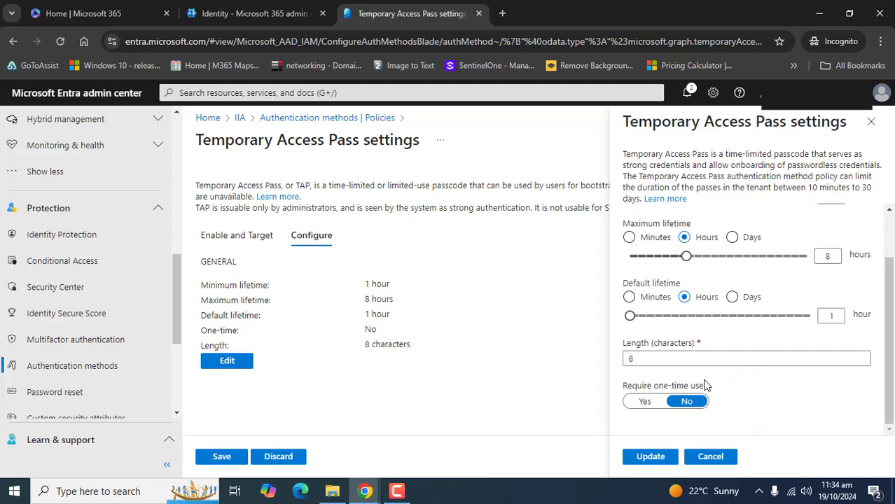
click(650, 404)
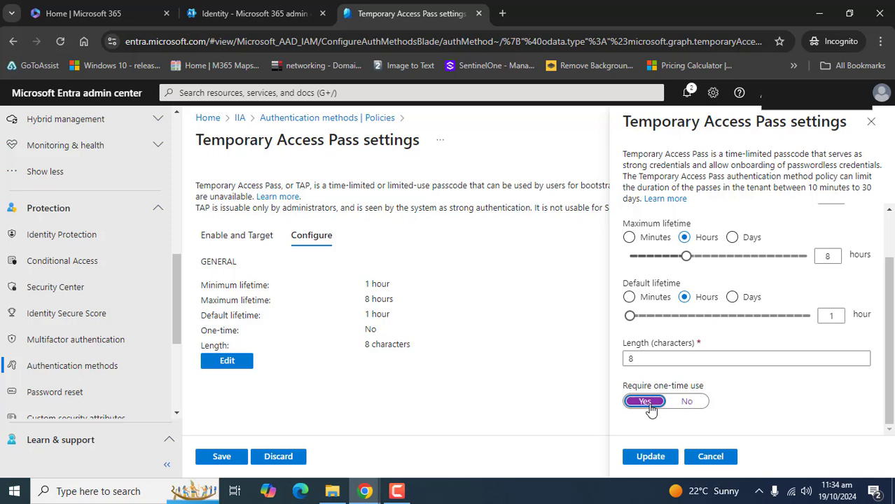
click(692, 401)
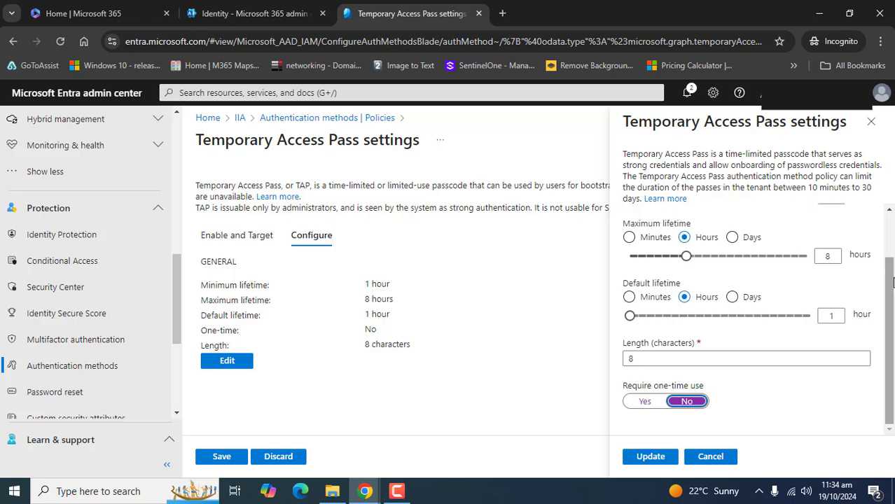
click(886, 281)
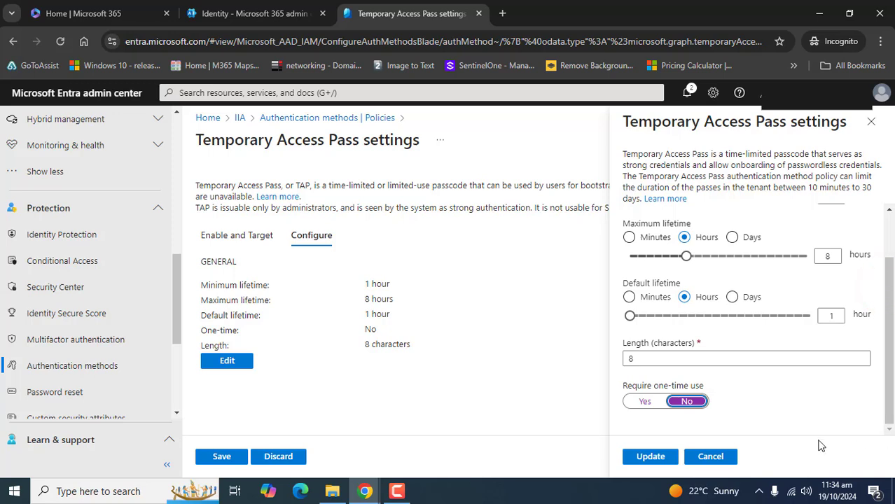
click(659, 456)
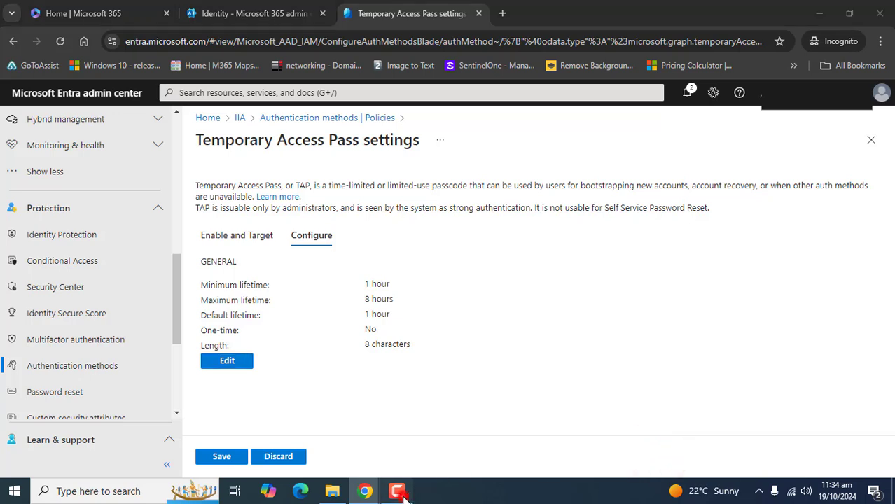
click(218, 459)
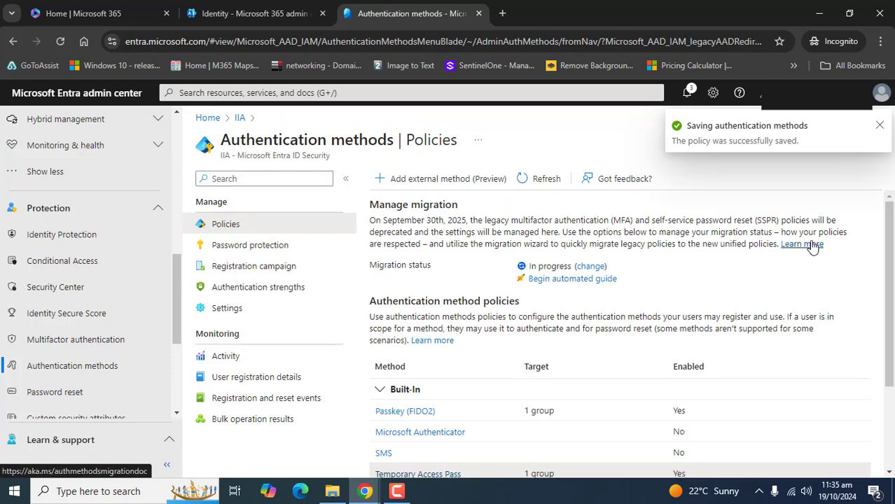
drag(891, 249, 885, 280)
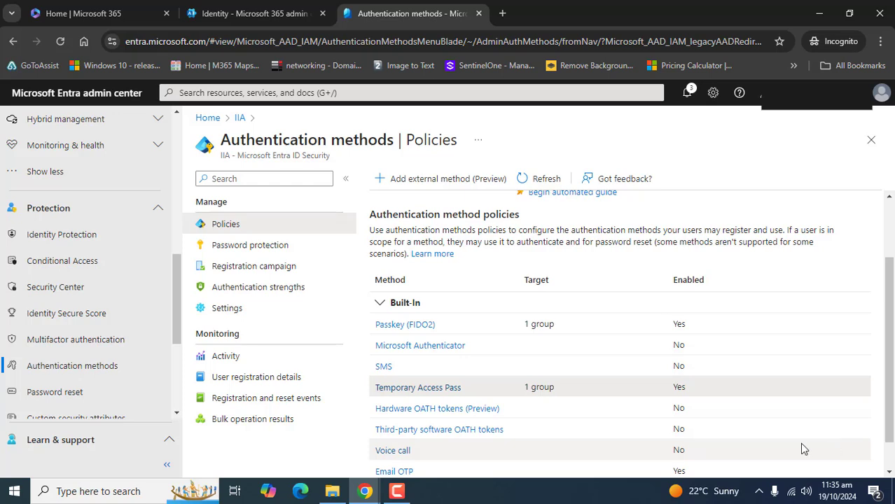
click(397, 494)
click(831, 424)
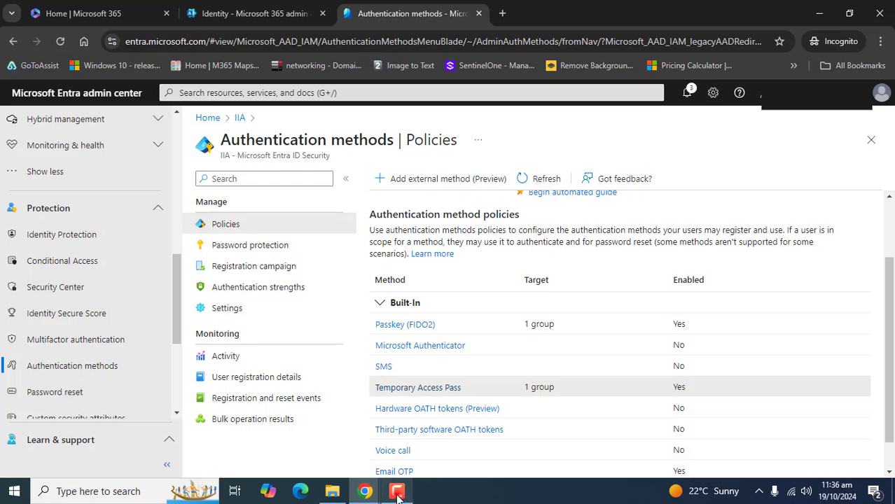
click(397, 492)
click(835, 436)
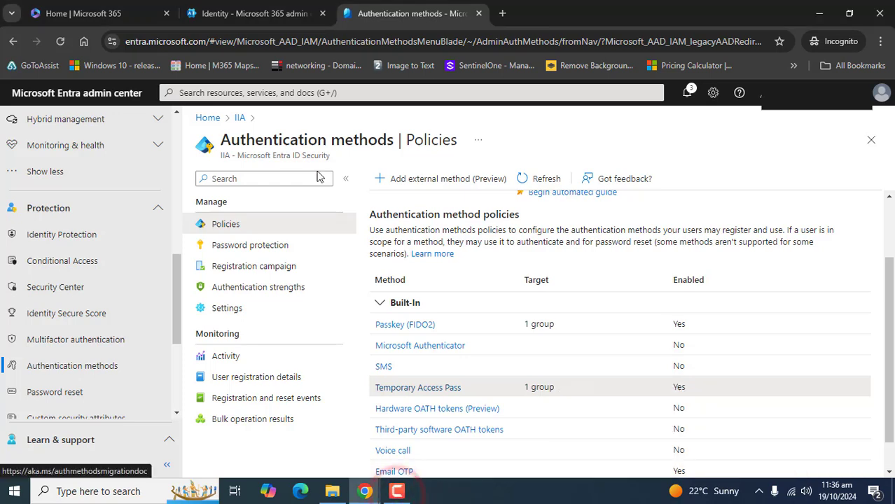
Open the authentication strengths and review the authentication flows of the built-in Multifactor authentication strength.
click(254, 297)
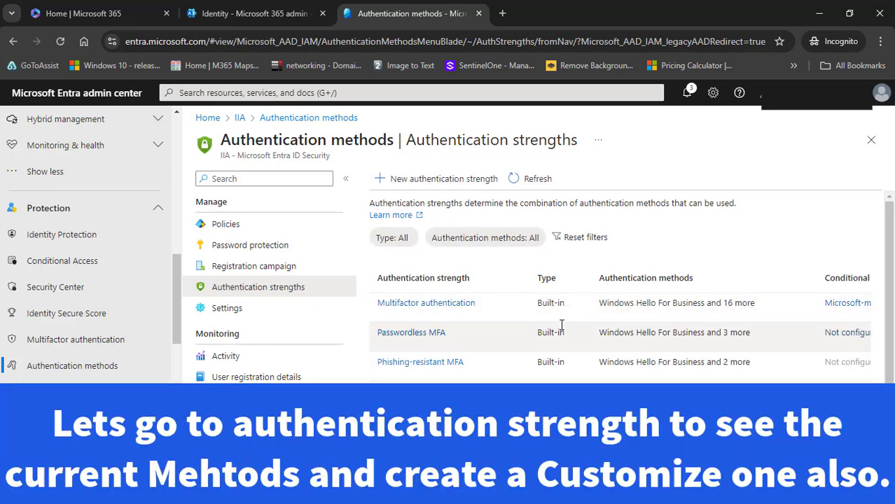
click(420, 310)
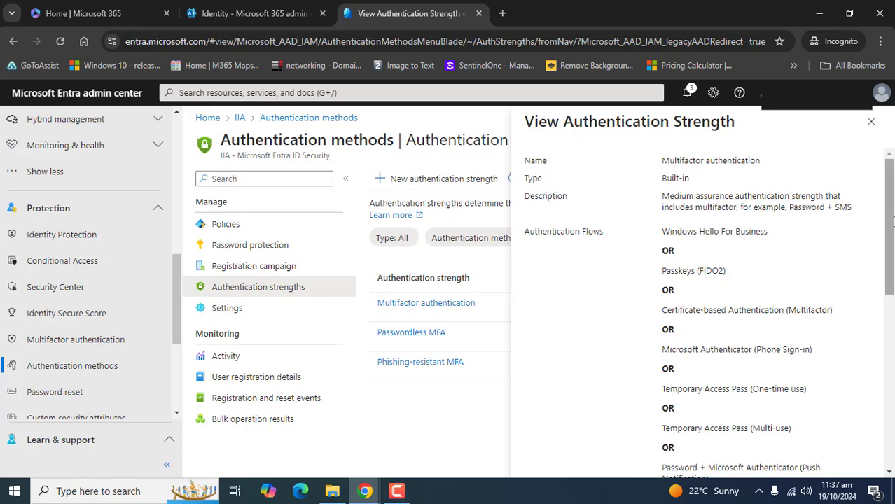
drag(891, 221, 892, 438)
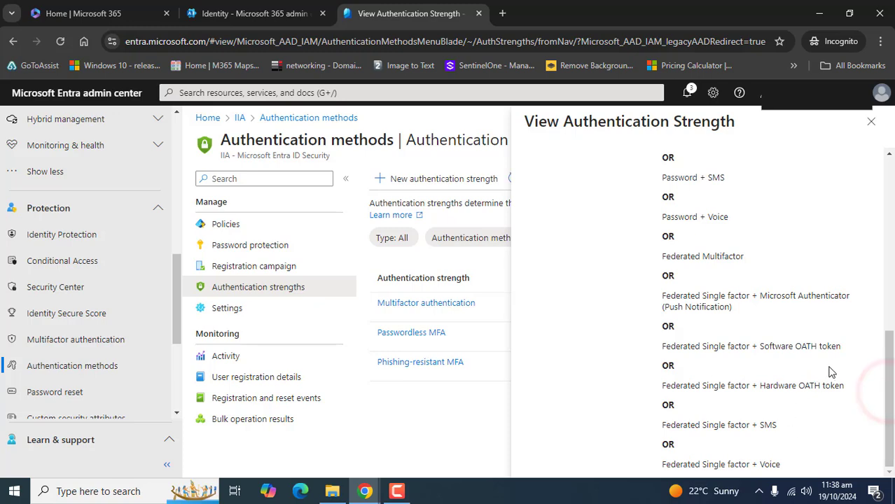
scroll(884, 392, up, 6)
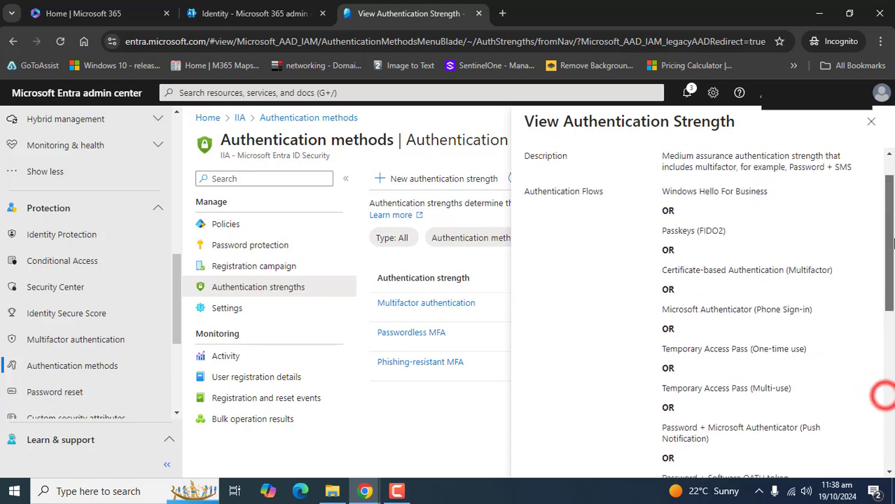
click(405, 497)
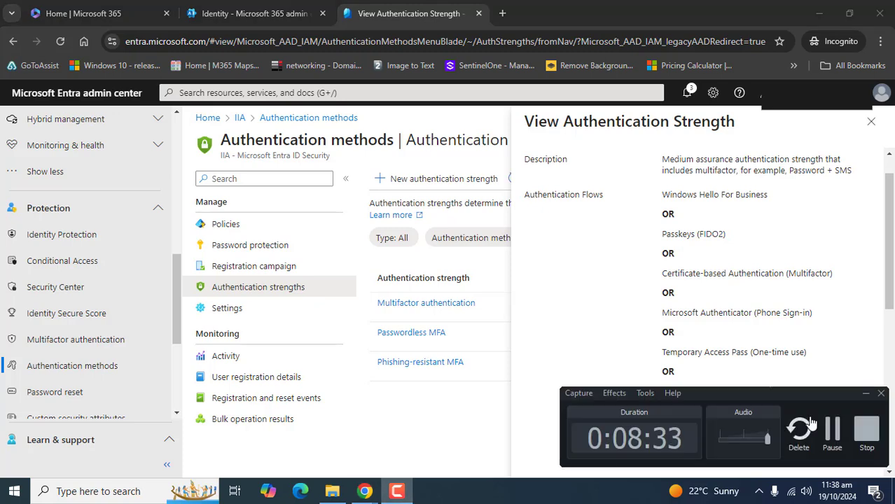
click(823, 425)
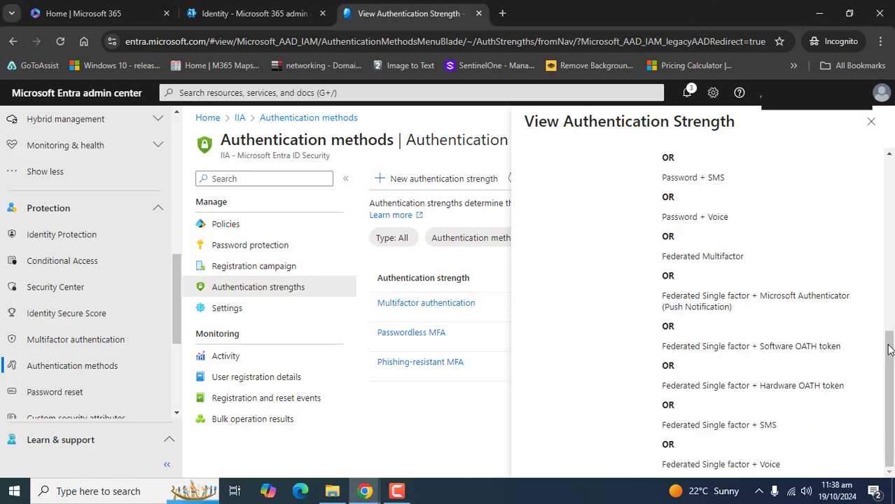
drag(887, 360, 892, 155)
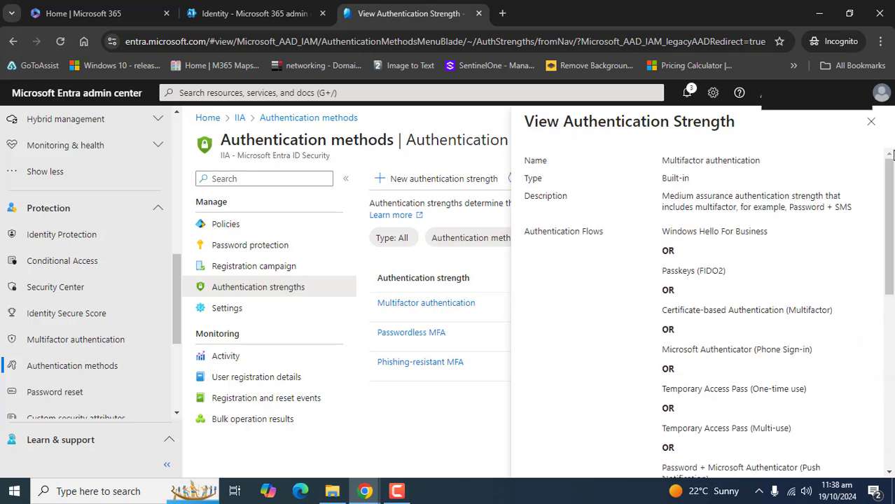
click(873, 121)
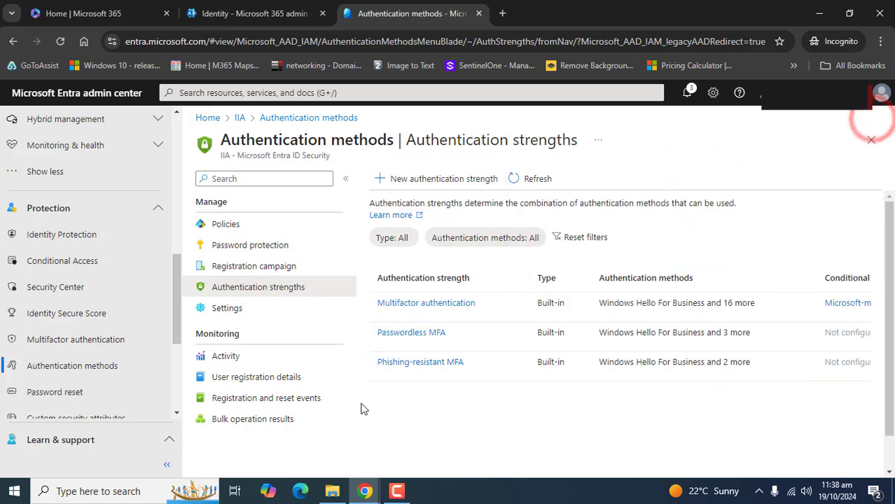
Review the authentication flows of the built-in Passwordless MFA and Phishing-resistant MFA strengths.
click(409, 338)
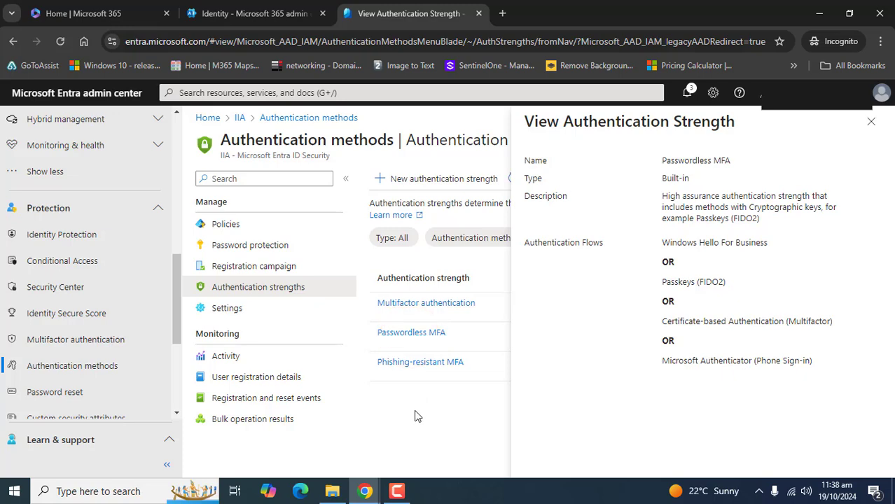
click(433, 340)
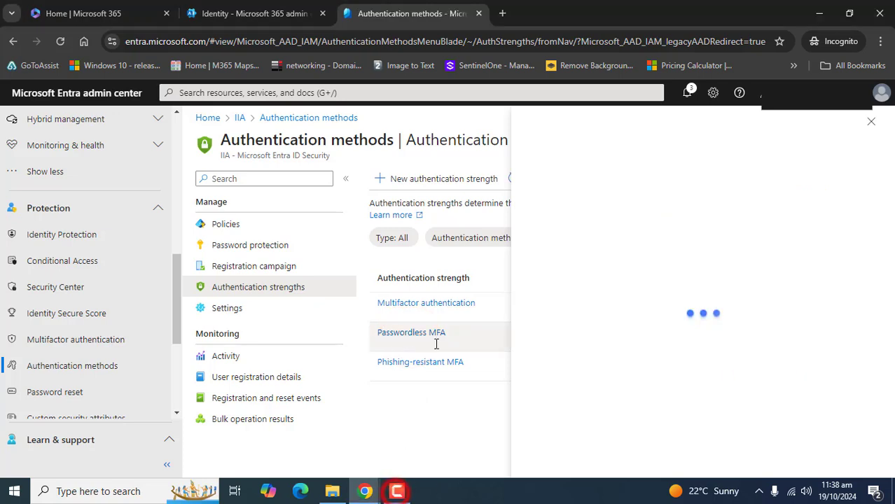
click(871, 123)
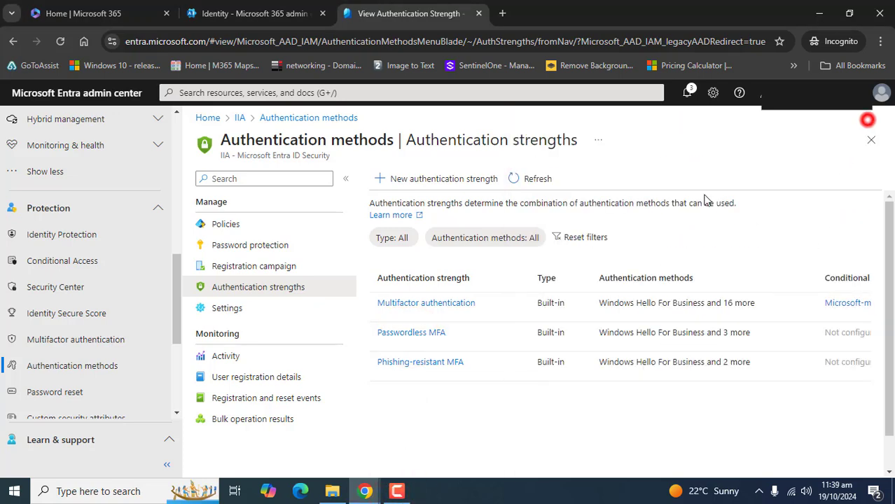
click(429, 364)
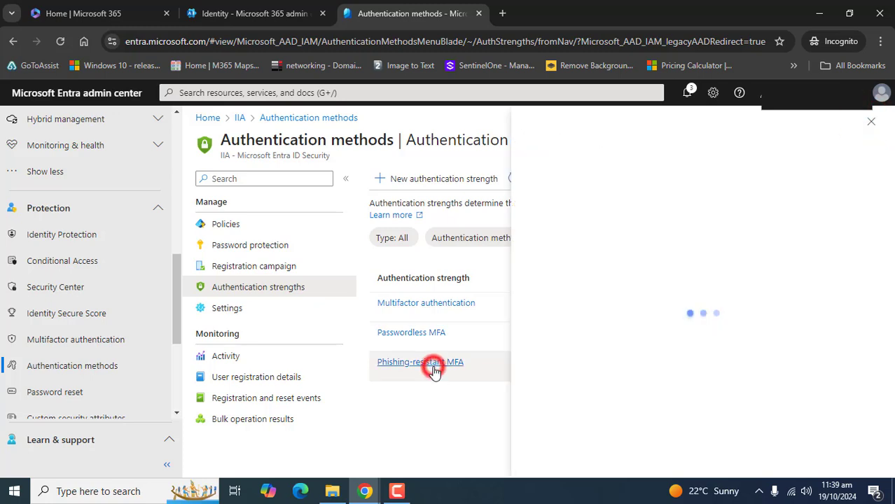
click(396, 490)
click(833, 430)
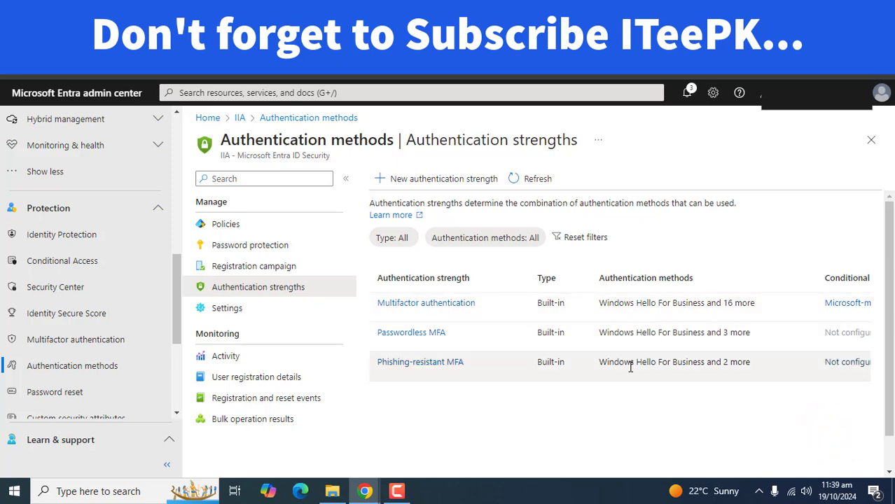
Start a new authentication strength named Company Ath Strength and include Windows Hello For Business, Passkeys (FIDO2) and Certificate-based Authentication (Multifactor).
click(428, 184)
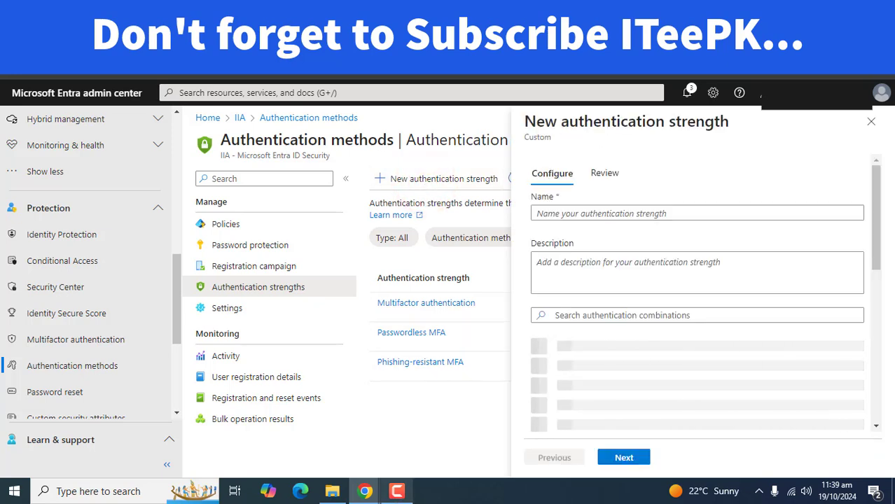
click(397, 491)
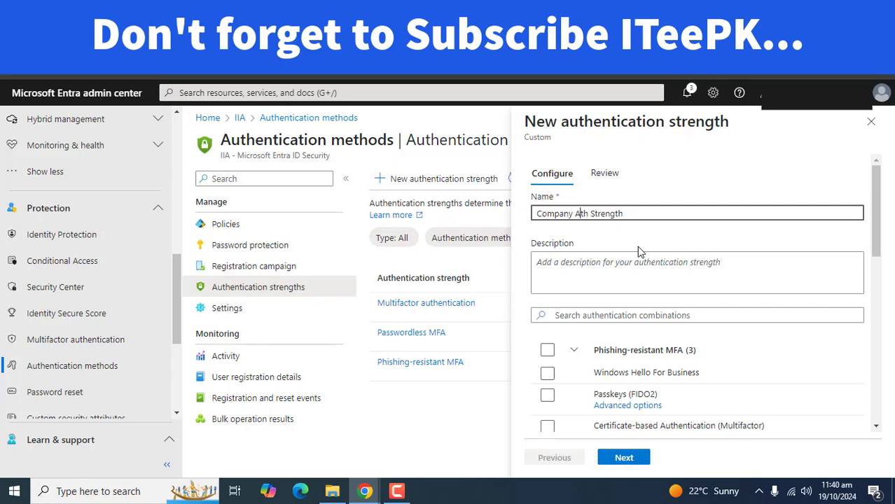
drag(876, 209, 876, 241)
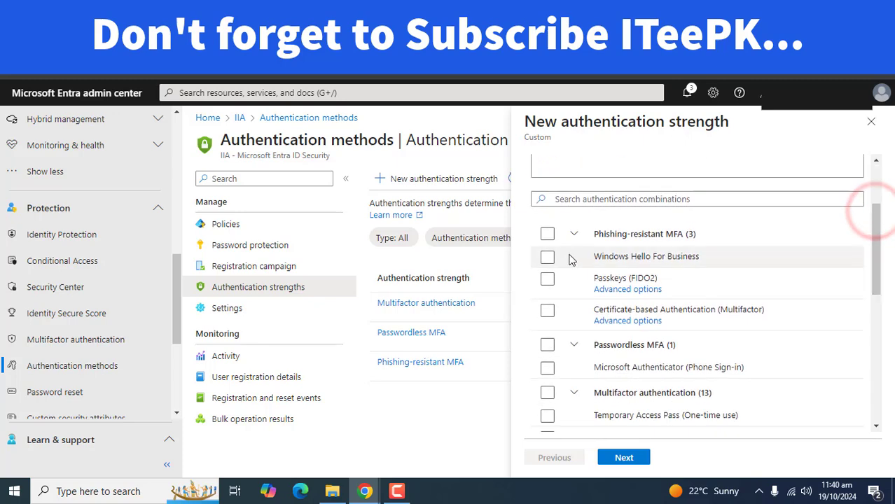
click(549, 258)
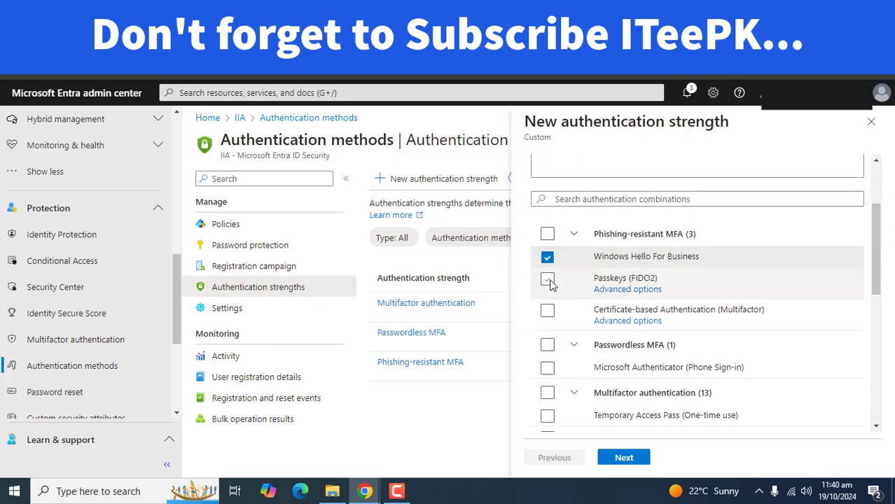
click(549, 280)
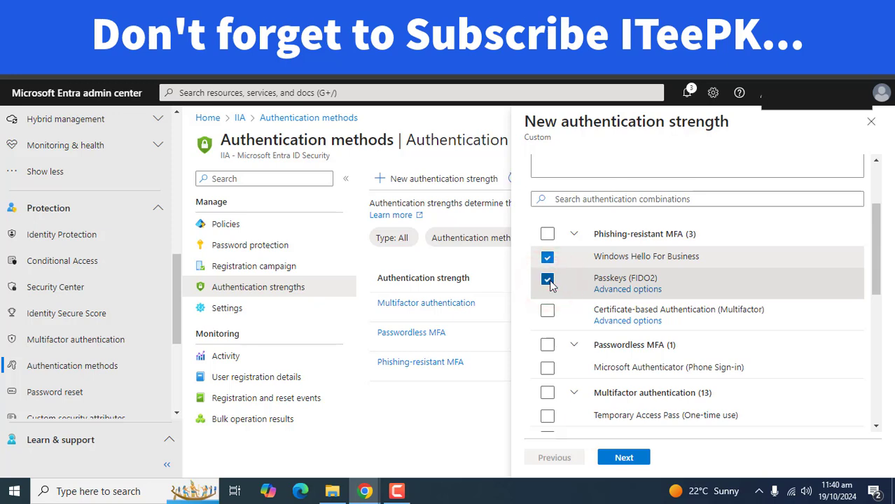
click(549, 312)
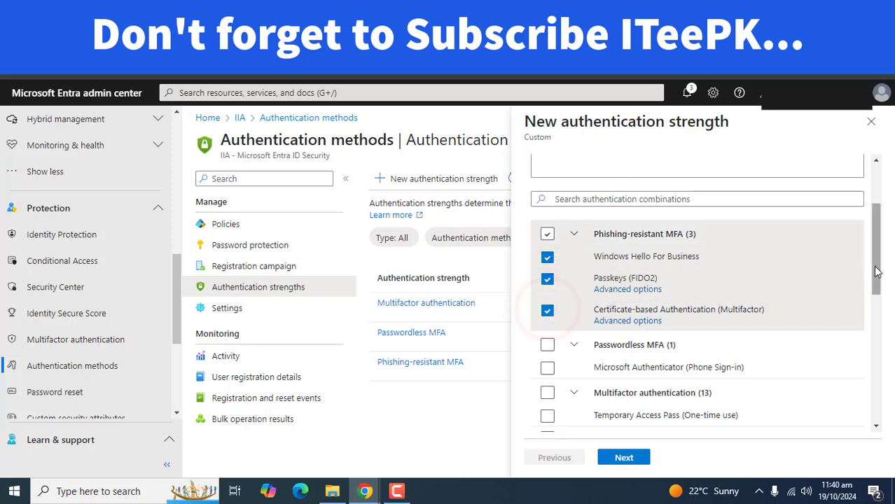
Add Temporary Access Pass (One-time use) and Temporary Access Pass (Multi-use) to the new authentication strength and proceed to its review.
drag(875, 272, 880, 420)
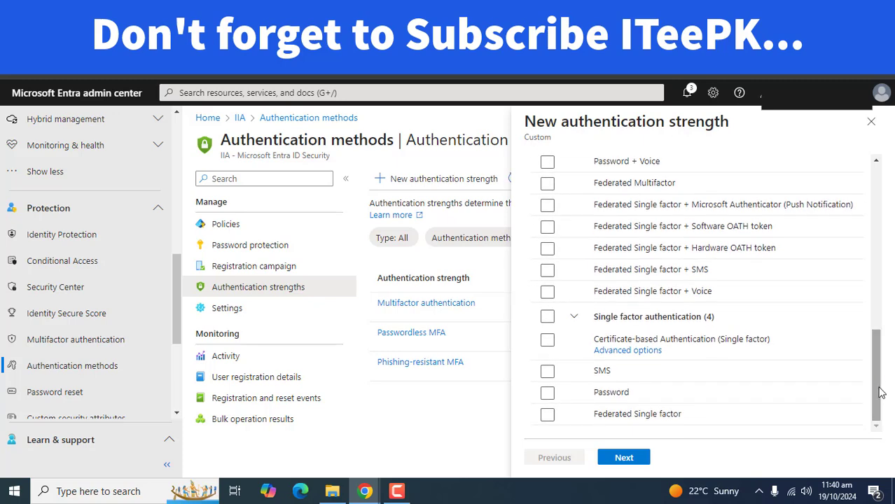
drag(878, 379, 880, 290)
click(547, 285)
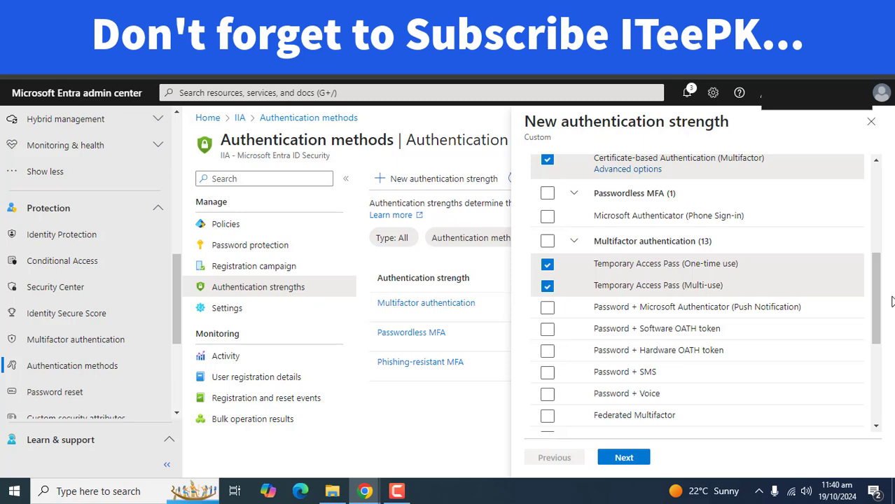
drag(873, 292, 692, 402)
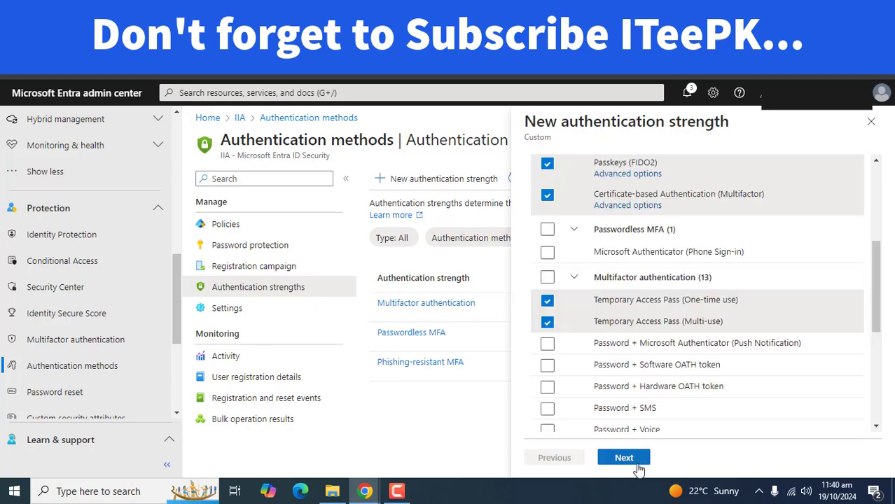
click(623, 458)
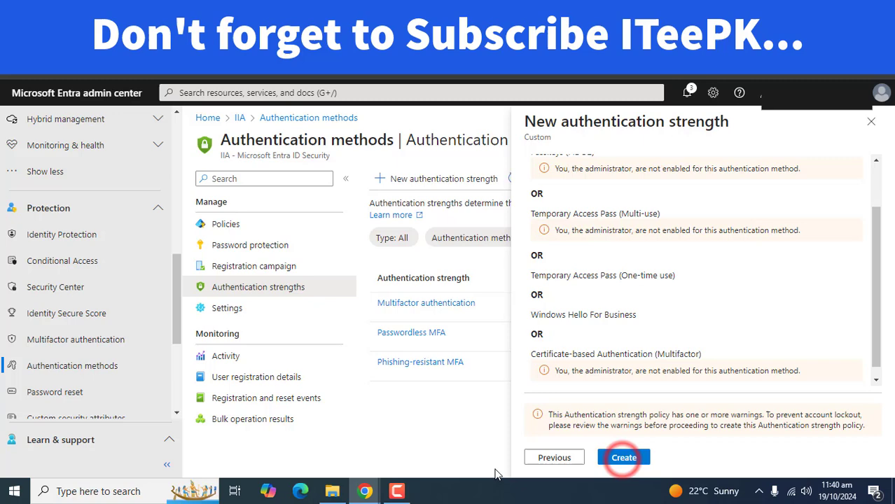
click(397, 491)
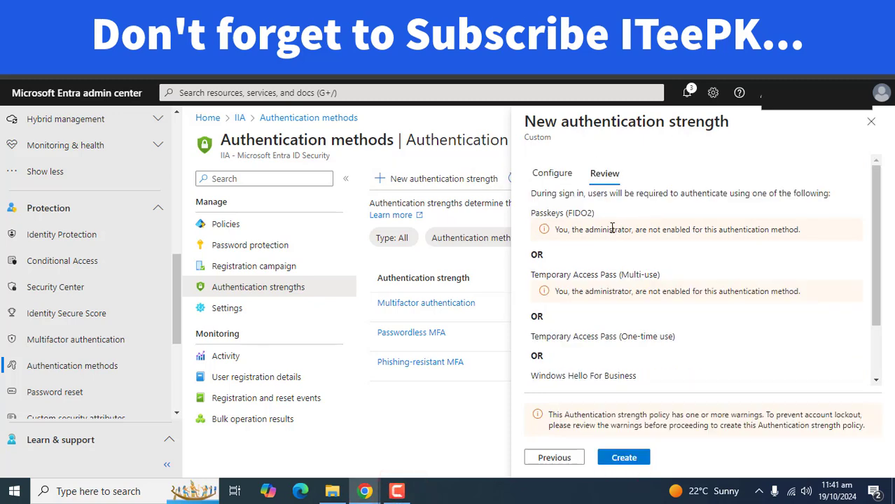
Check the review warnings for the passkey, Temporary Access Pass and certificate-based methods in the new authentication strength.
drag(548, 230, 632, 231)
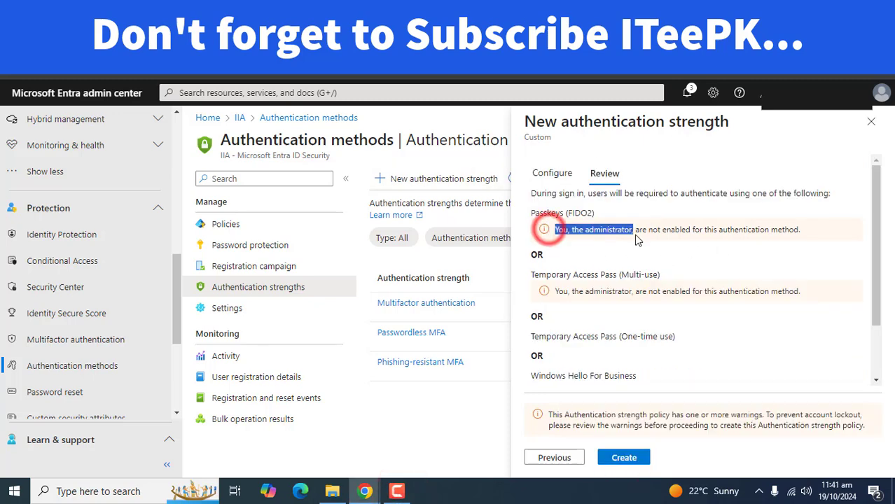
drag(811, 230, 573, 232)
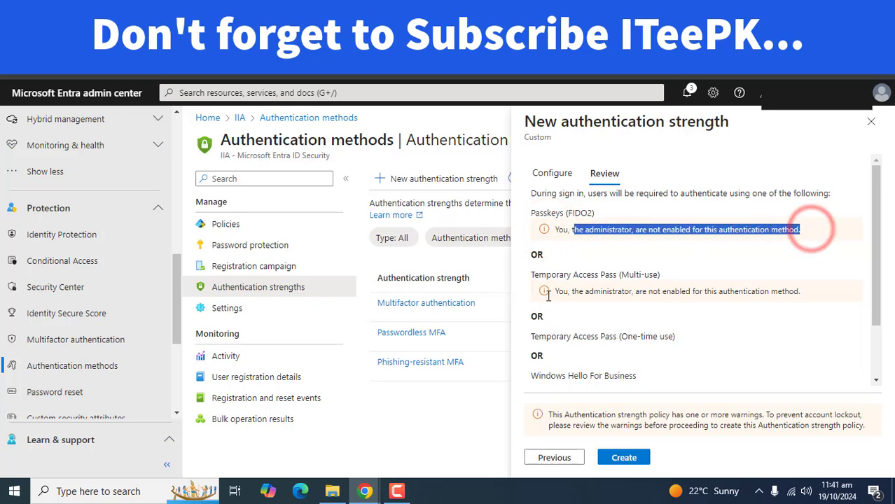
drag(539, 294, 790, 293)
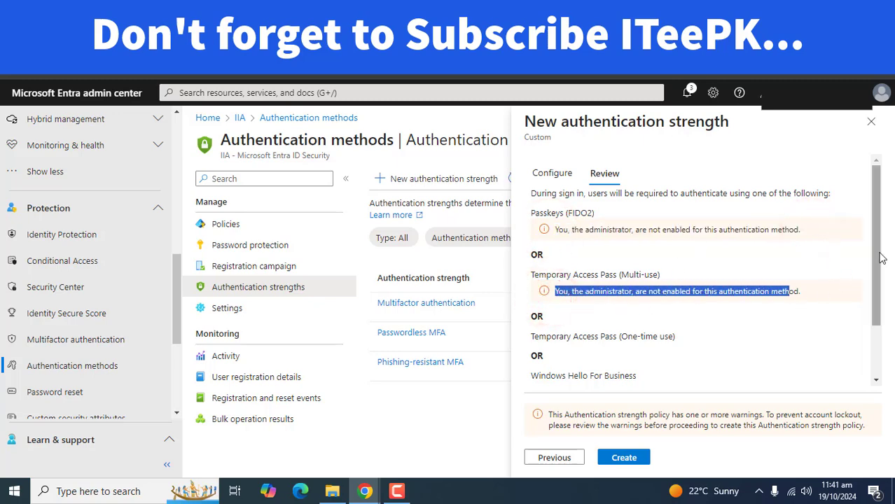
drag(876, 260, 865, 318)
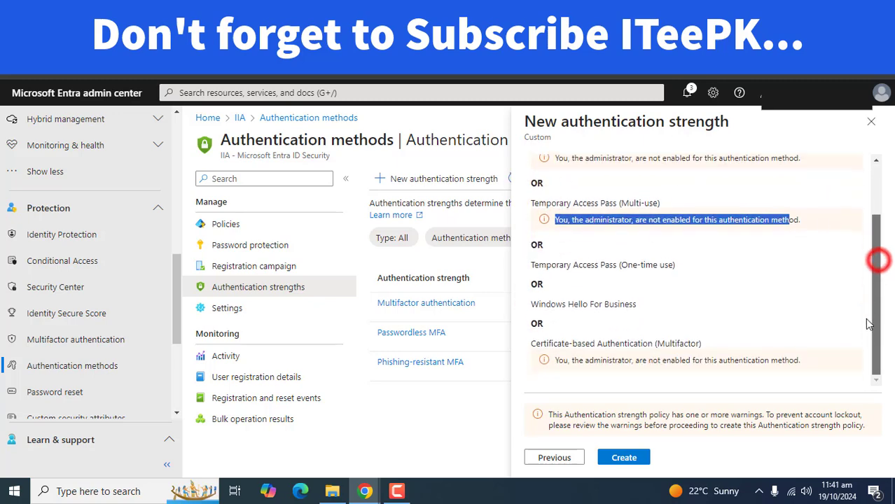
click(557, 361)
click(821, 343)
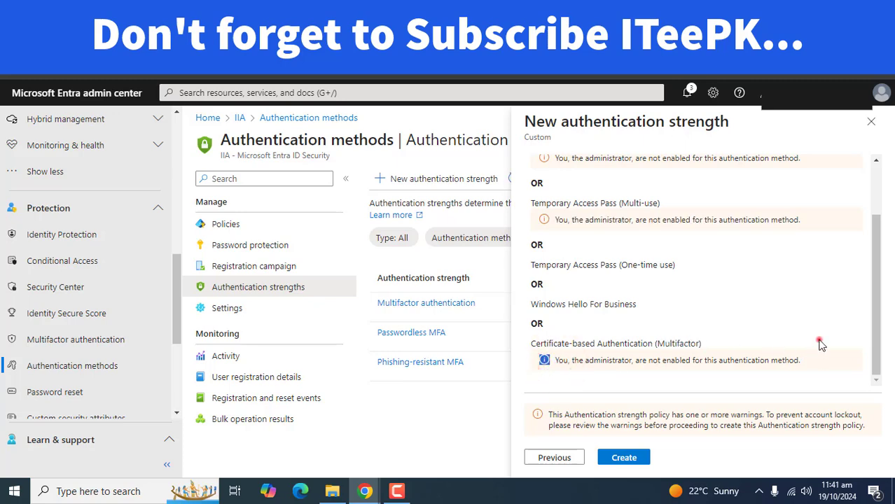
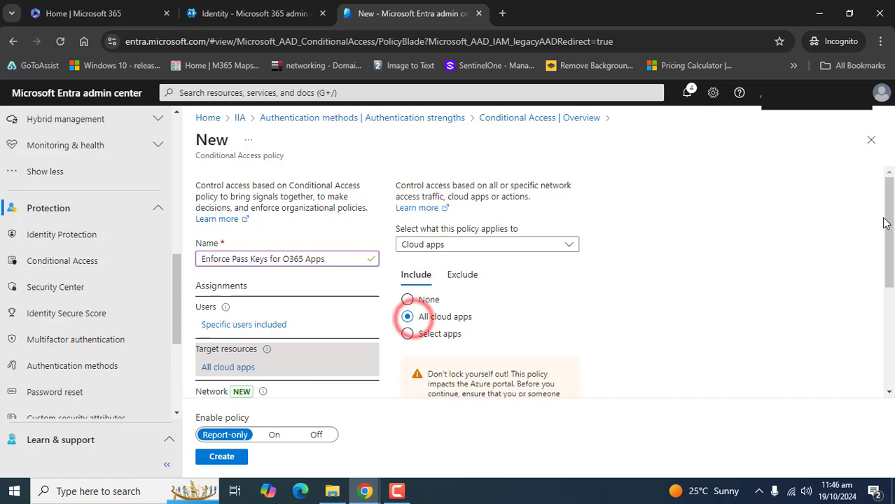
Grant access in the policy only with the required authentication strength Company Auth Strength, keeping all selected controls required.
drag(886, 234, 885, 279)
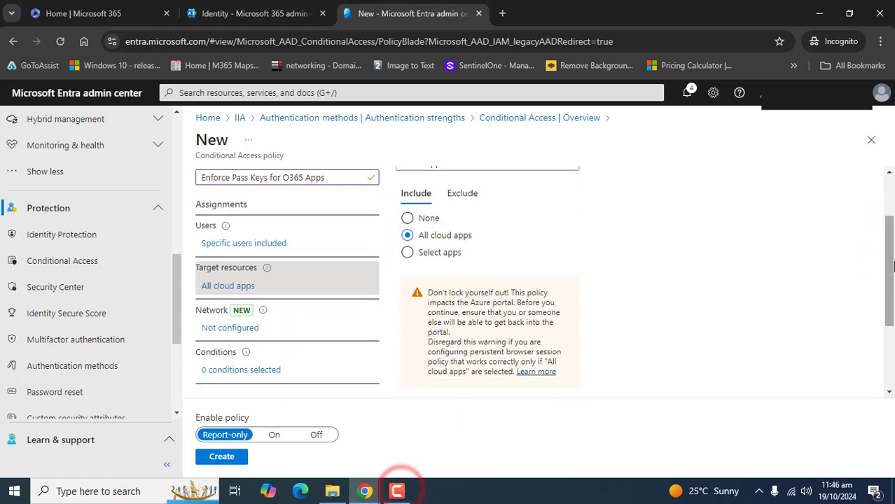
drag(889, 278, 790, 349)
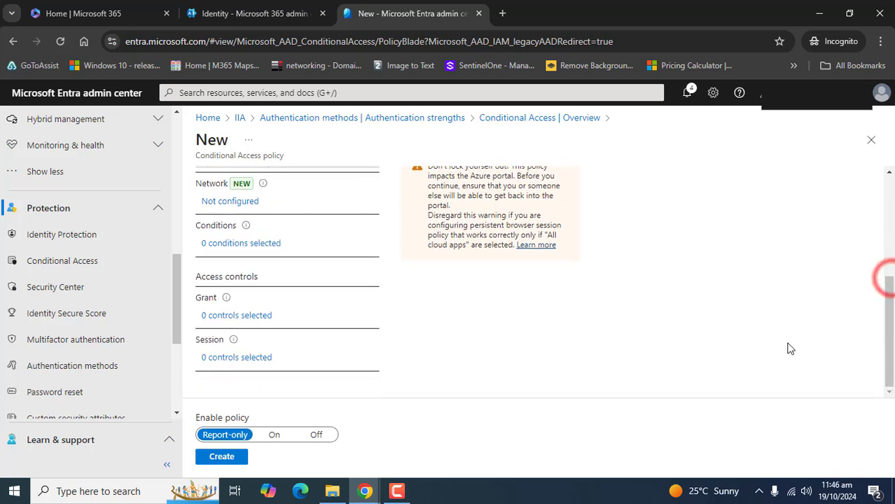
click(232, 317)
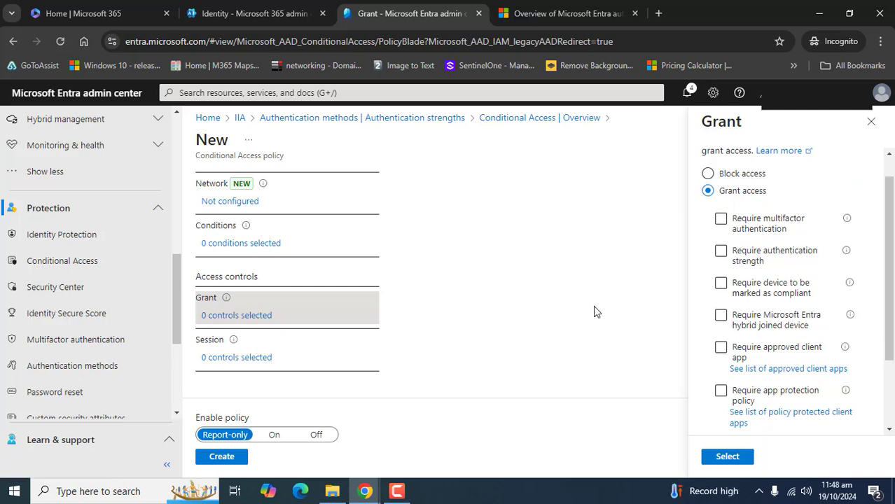
click(720, 251)
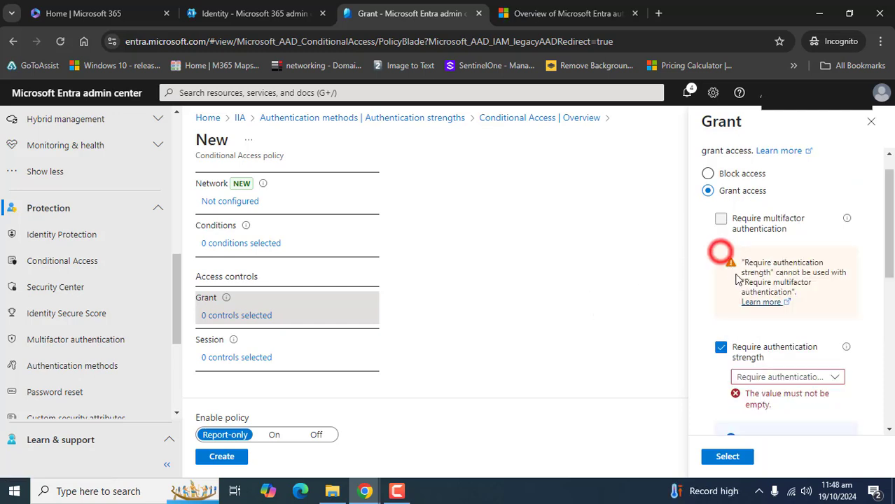
scroll(842, 219, down, 3)
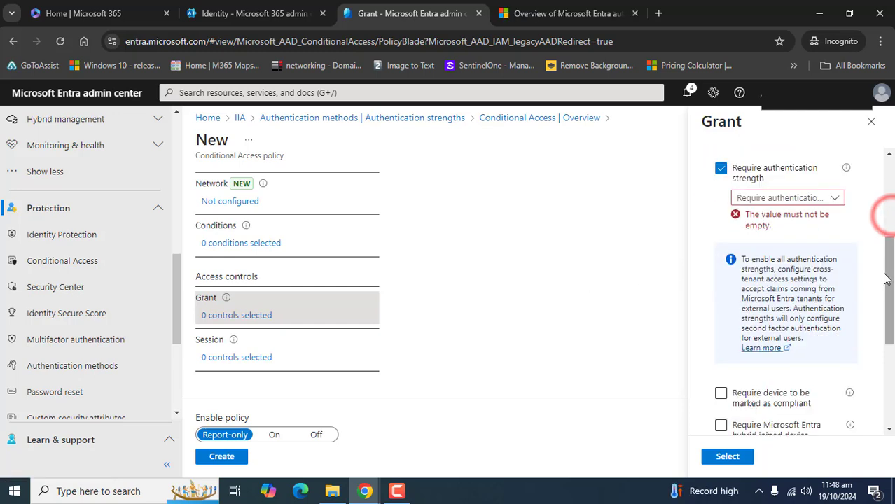
click(834, 198)
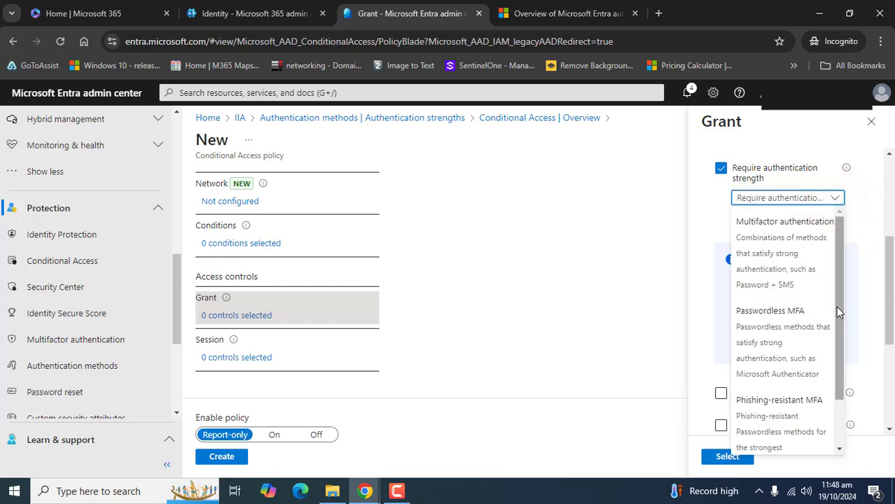
drag(836, 306, 842, 387)
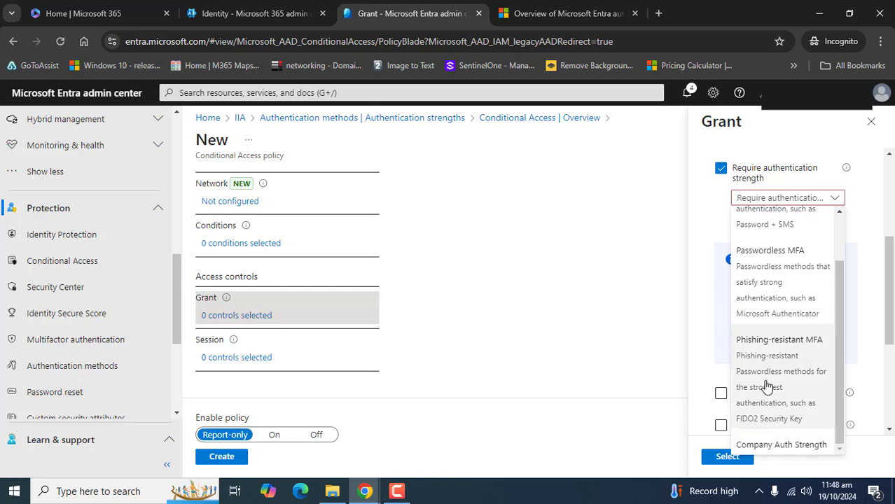
click(783, 447)
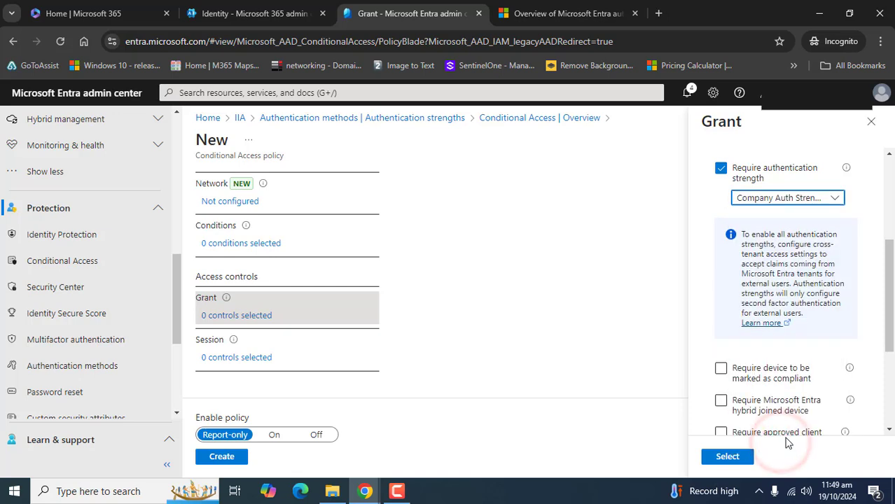
scroll(866, 420, down, 3)
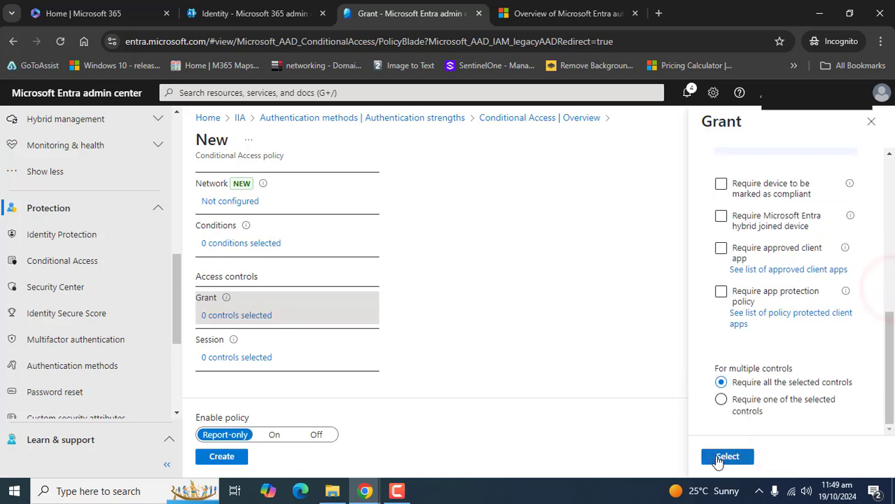
click(711, 457)
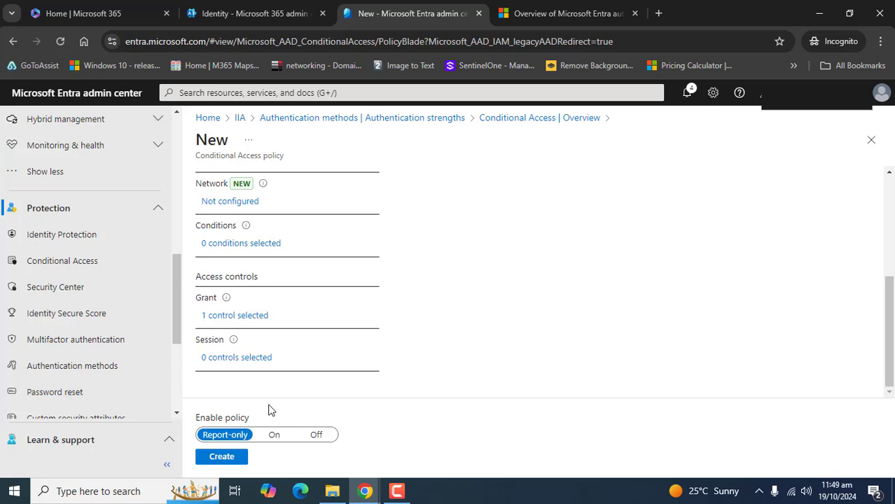
Turn the Enforce Pass Keys for O365 Apps policy on and create it.
triple_click(197, 417)
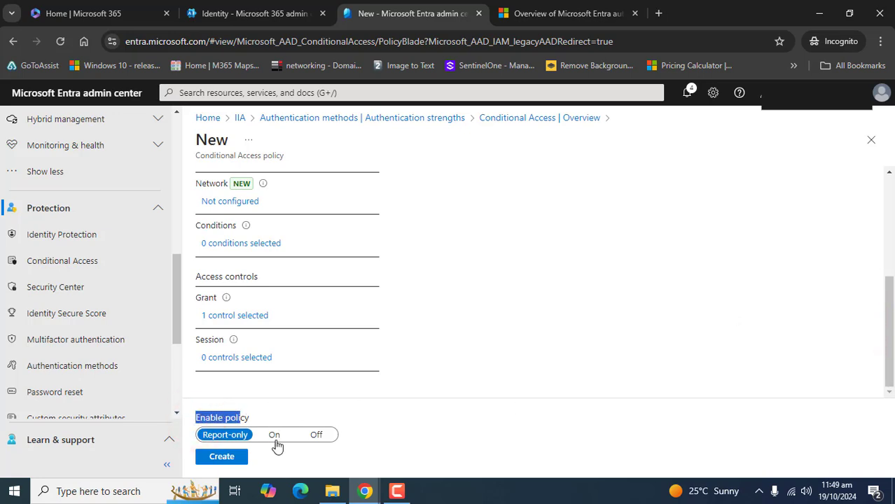
click(274, 436)
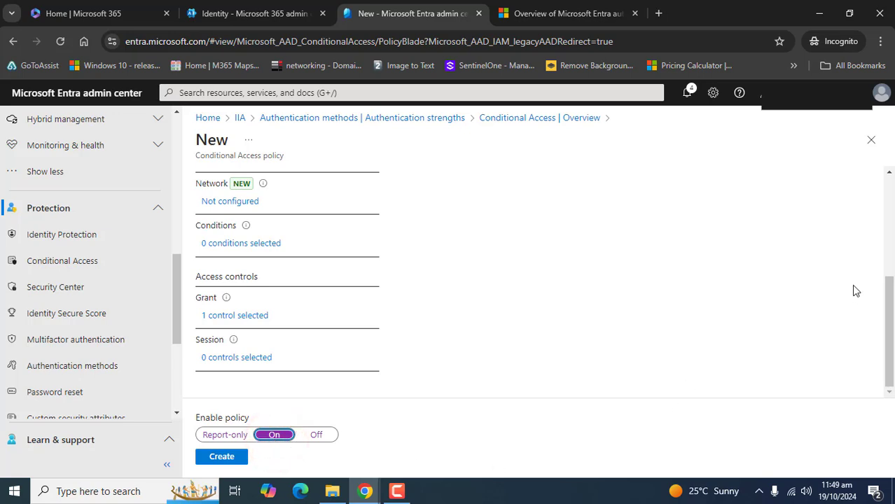
click(219, 459)
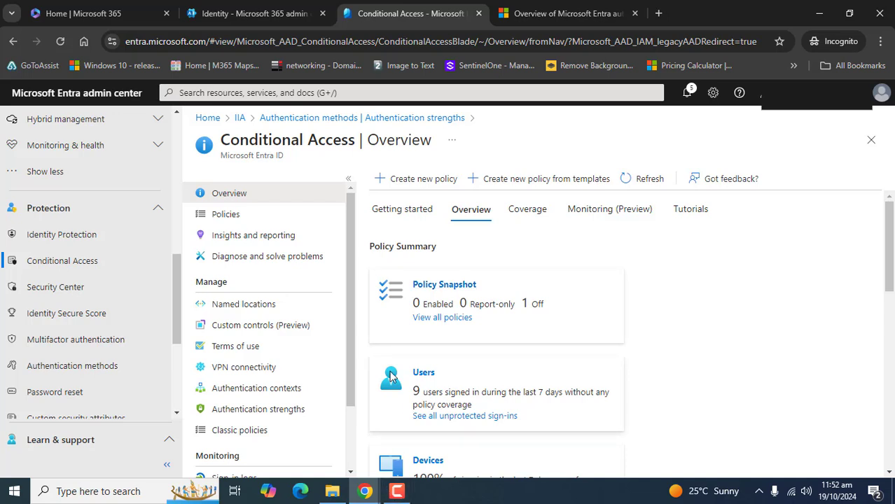
Switch to the Microsoft 365 admin center and start adding a new user from the active users list.
click(93, 15)
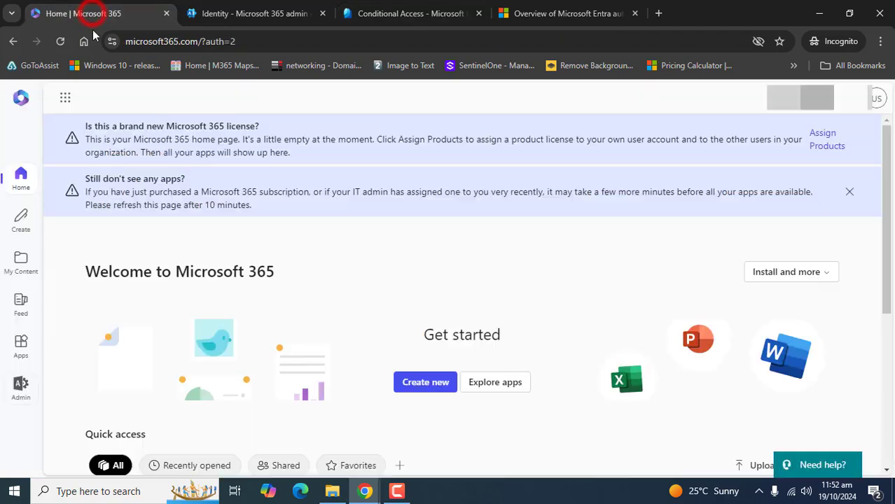
click(14, 392)
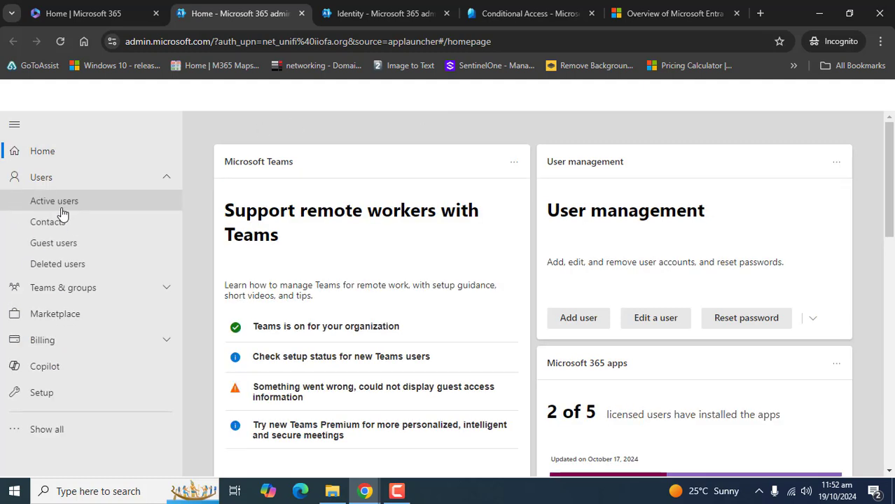
click(61, 205)
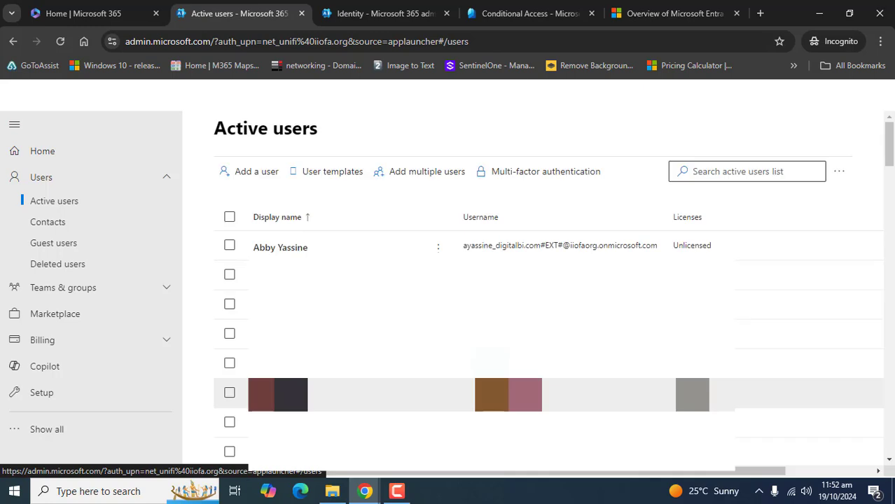
click(251, 202)
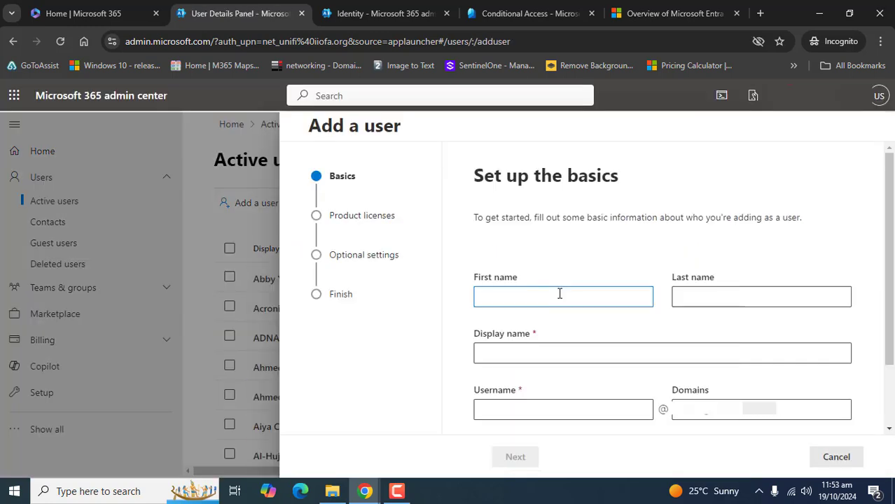
Fill in the new user's basics with first name Test, last name user and username tuser, and proceed to the product licenses.
text(Test)
key(Tab)
text(user)
key(Tab)
text(tuser)
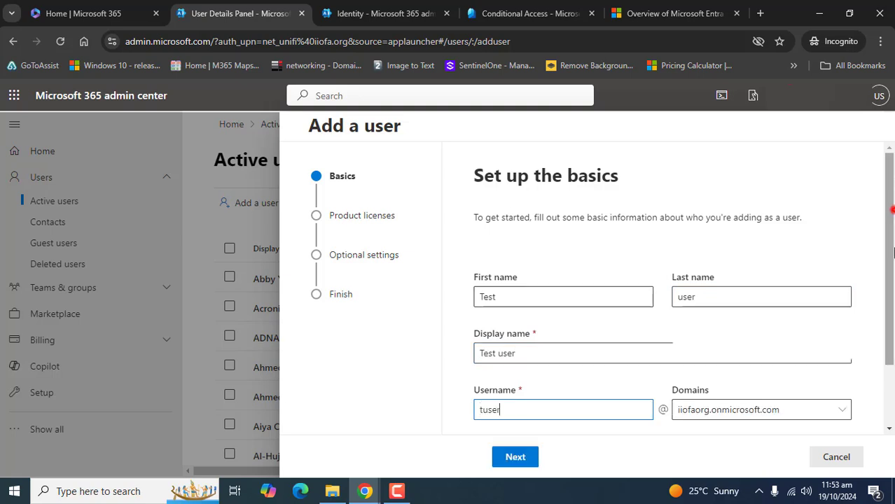
scroll(542, 392, down, 1)
click(528, 461)
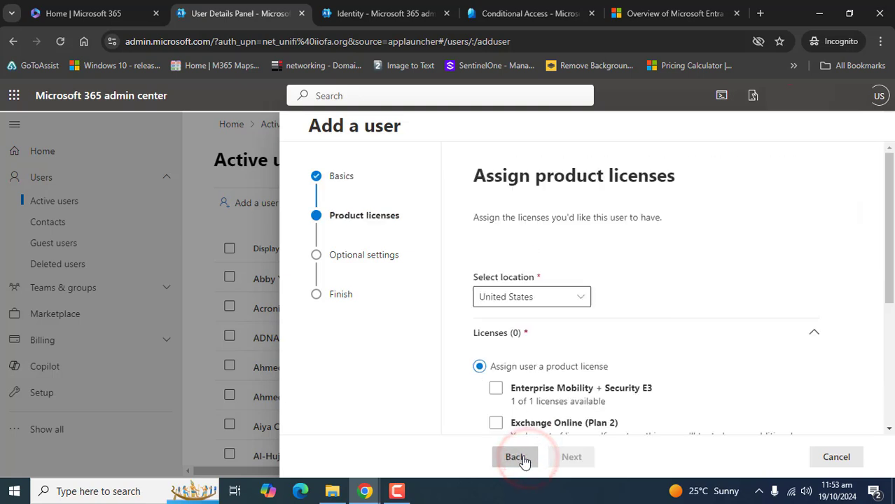
Assign the Enterprise Mobility + Security E3 license, keep the default optional settings and finish adding the user.
click(624, 384)
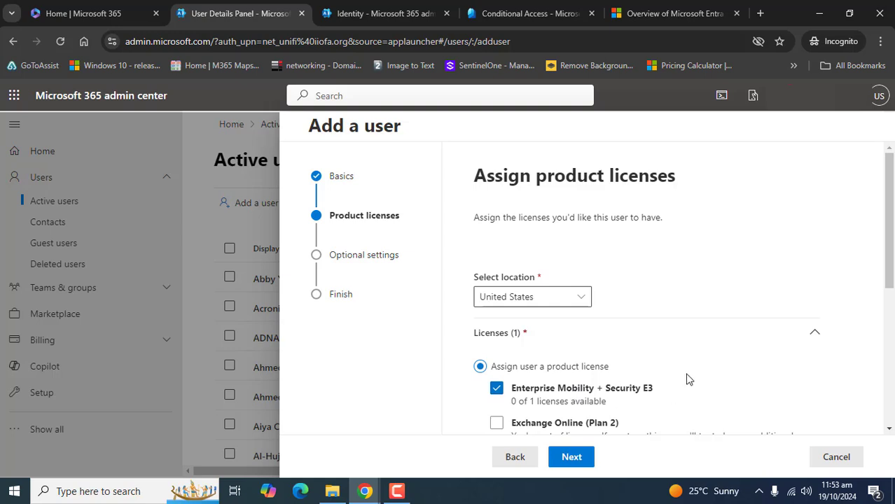
scroll(886, 262, down, 2)
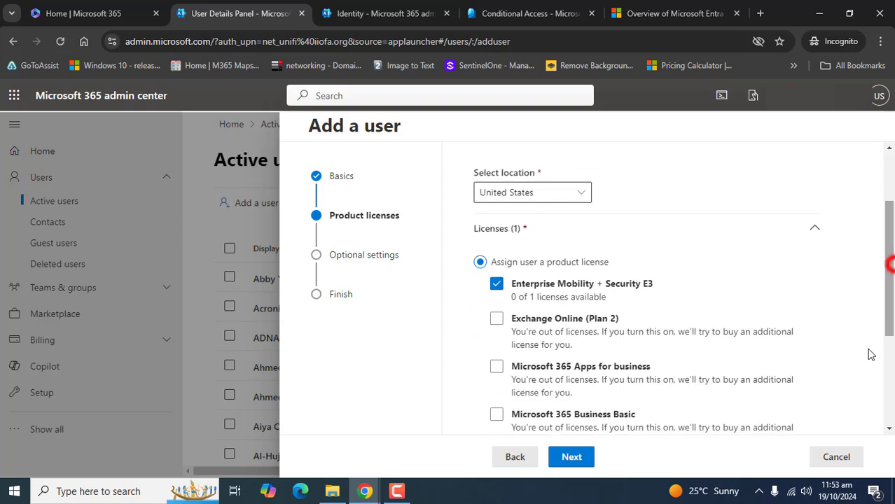
click(571, 458)
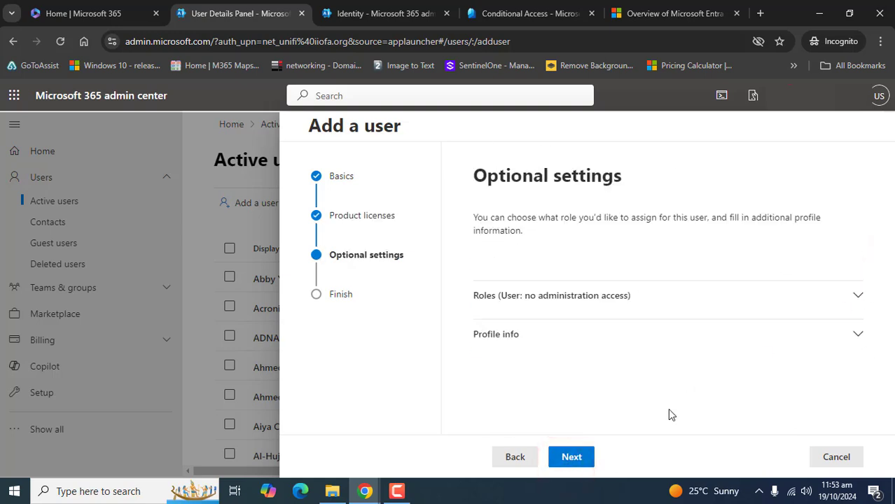
click(566, 465)
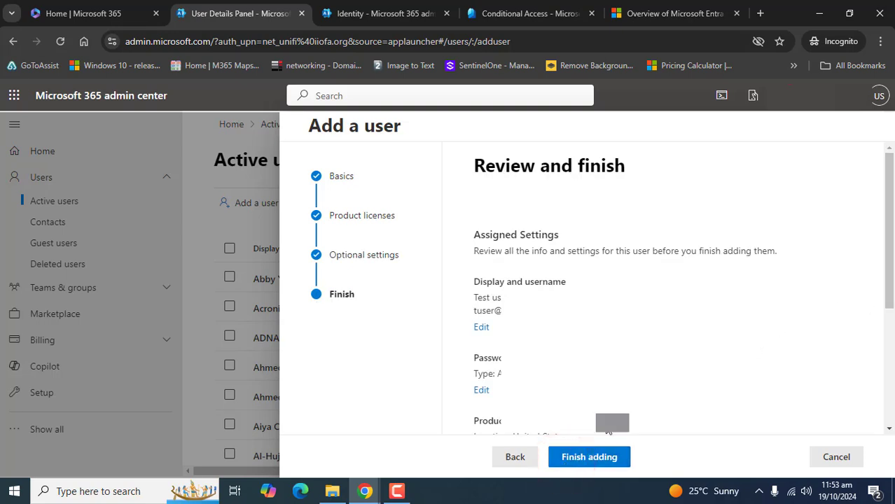
click(567, 457)
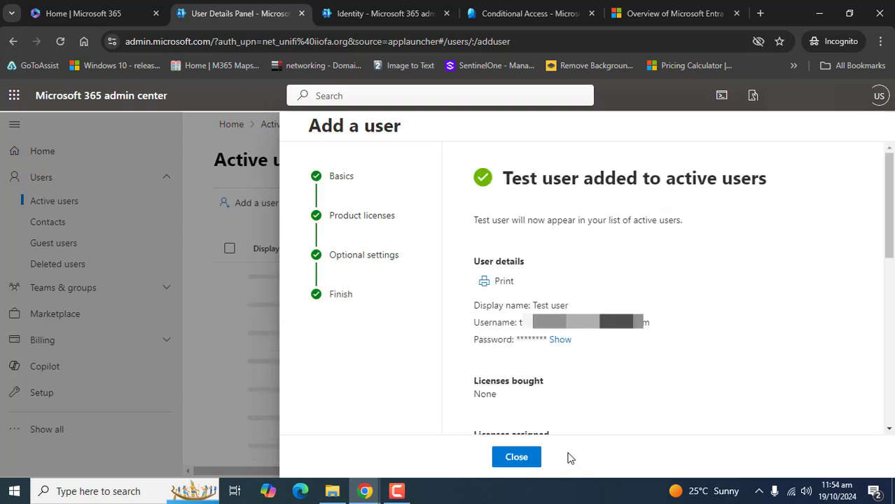
click(518, 457)
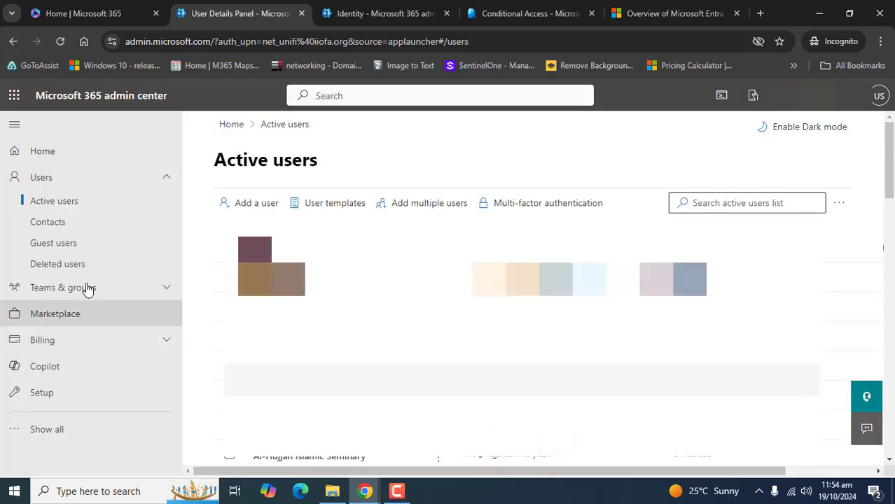
Open member adding for the Admin Docs group under active teams and groups and search for test.
click(88, 288)
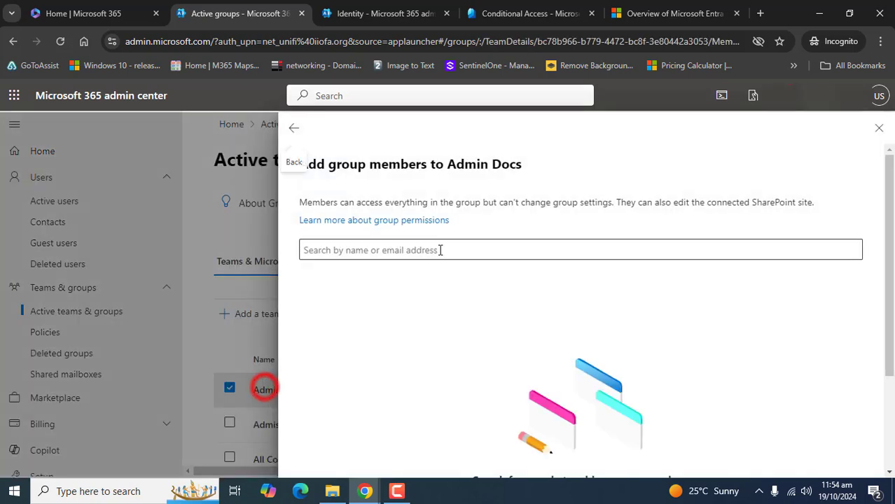
click(439, 248)
text(tes)
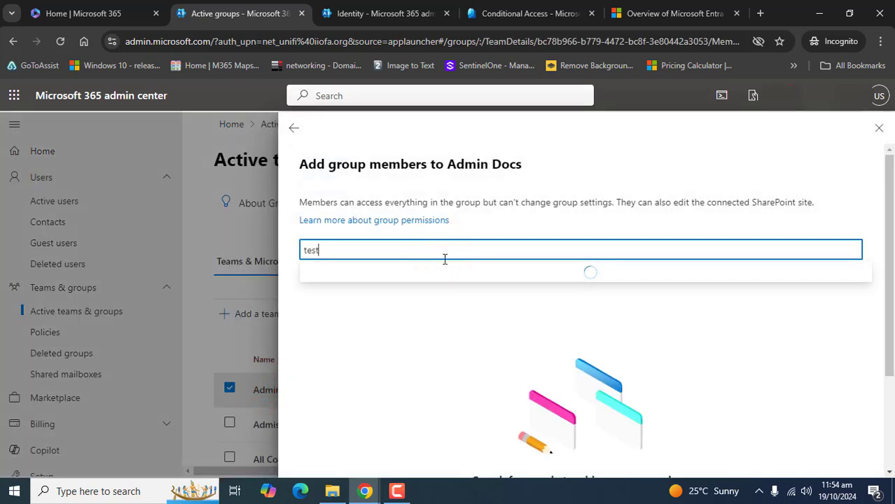
text(t)
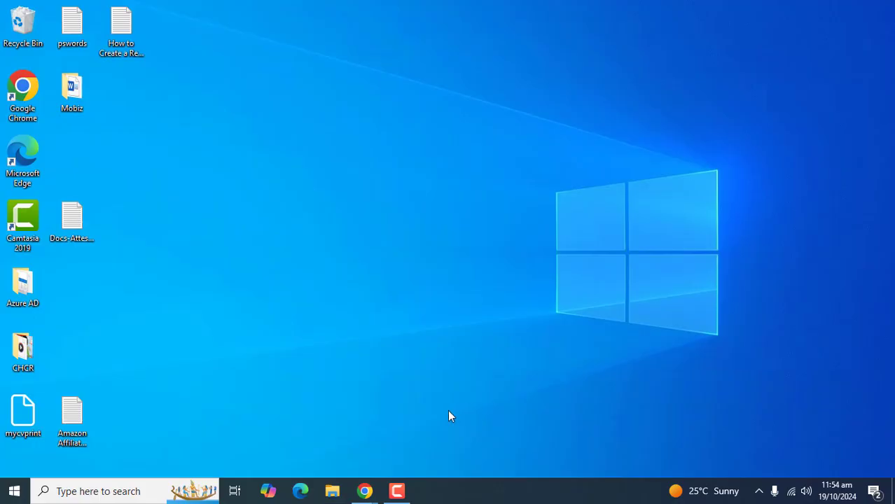
Return to the Conditional Access overview in the Microsoft Entra admin center and reload it to check the policy summary.
click(365, 491)
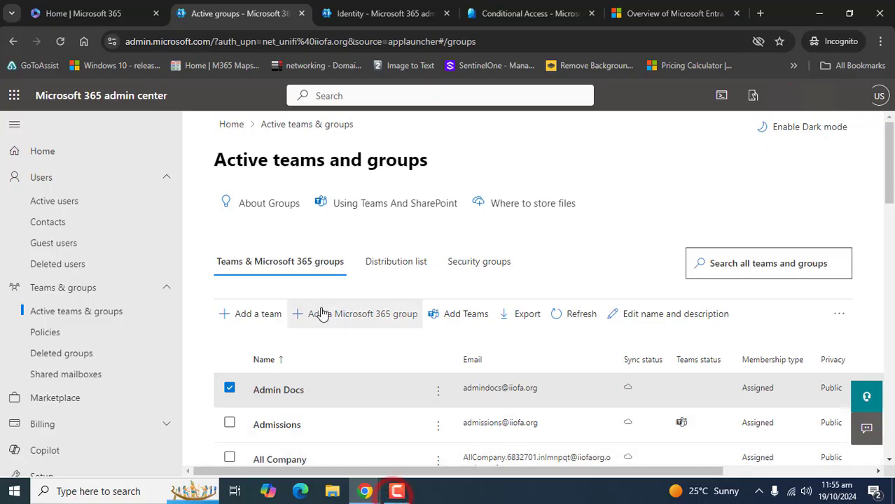
click(379, 14)
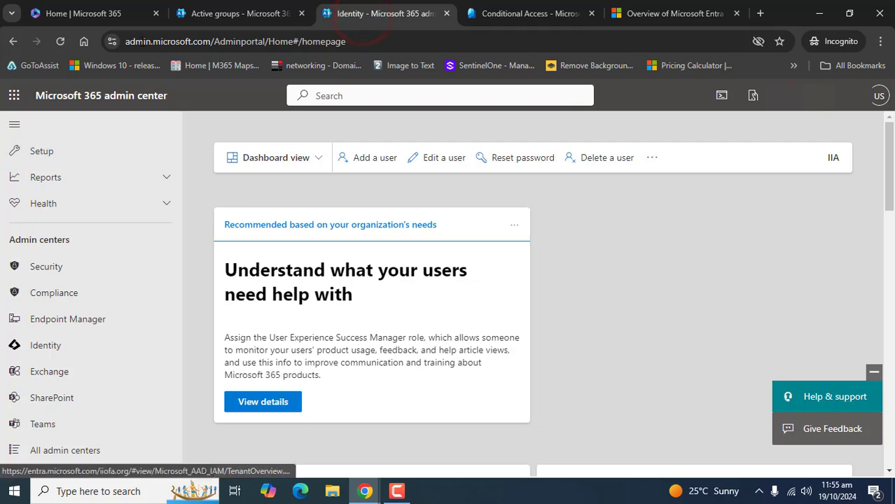
click(521, 14)
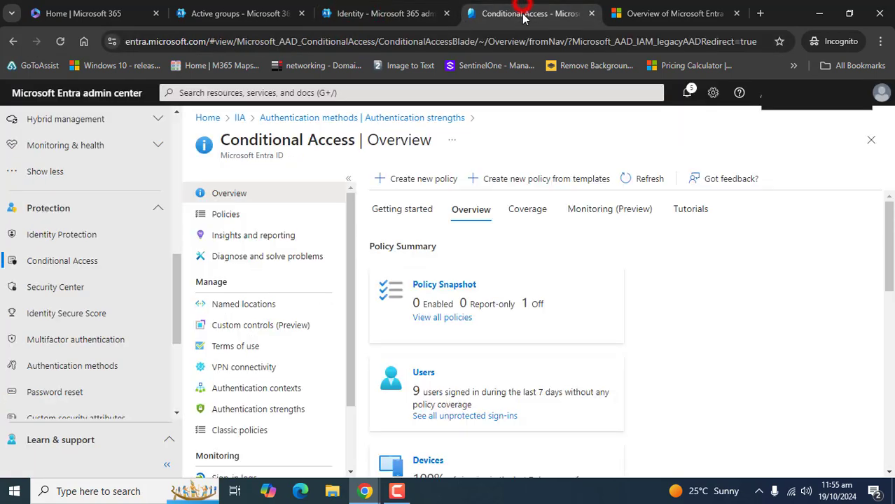
click(67, 43)
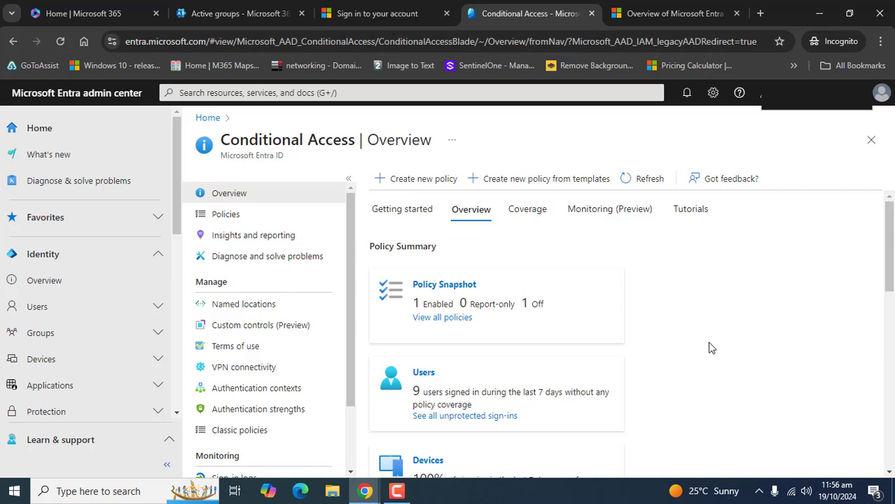
click(402, 492)
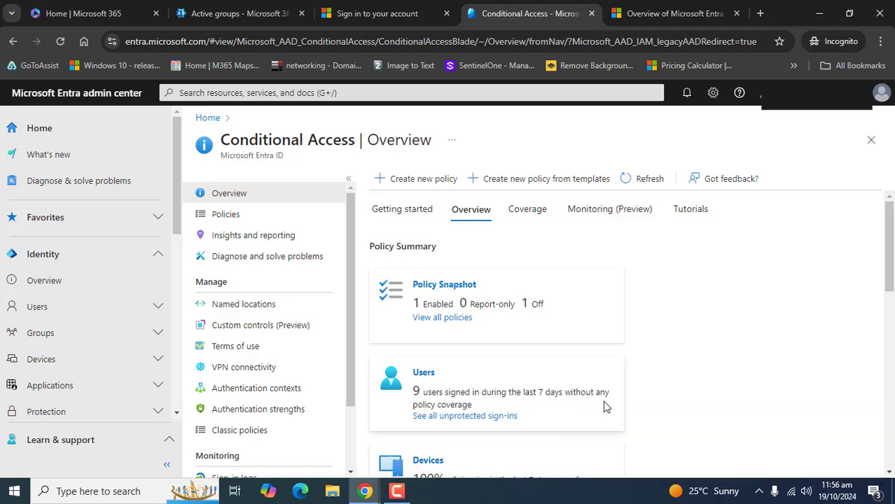
Open the list of all users in Microsoft Entra and search it for test.
click(154, 307)
click(111, 335)
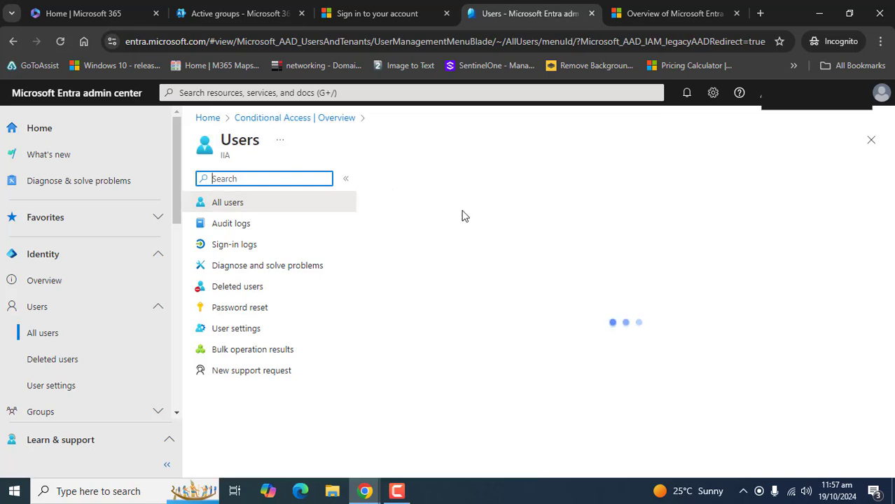
click(424, 227)
text(test)
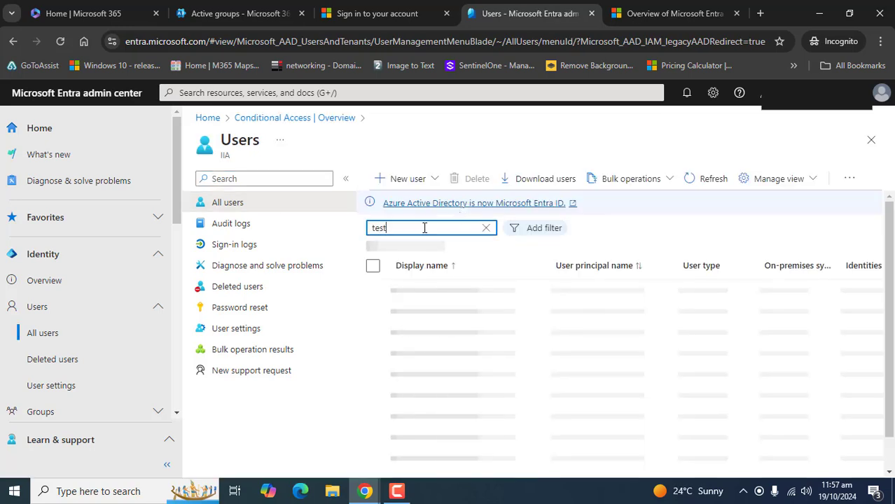
Open the test user's authentication methods and switch to the new user authentication methods experience.
click(440, 315)
click(257, 455)
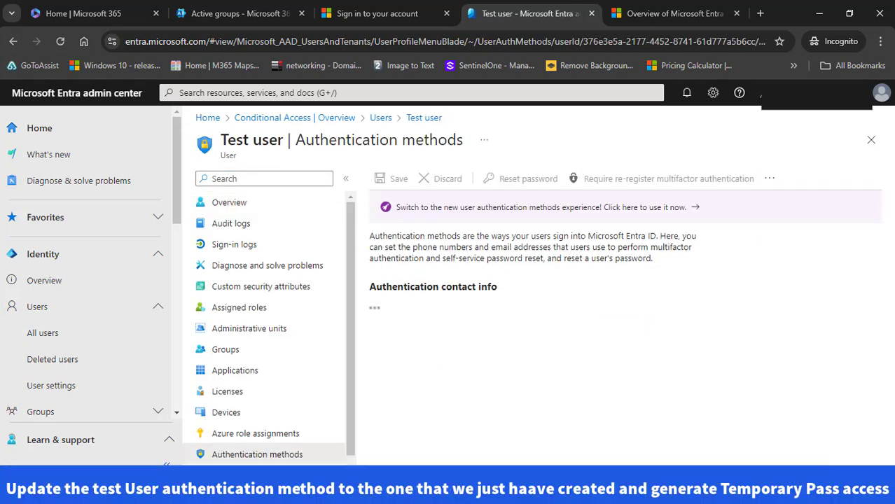
mouse_move(366, 492)
click(455, 455)
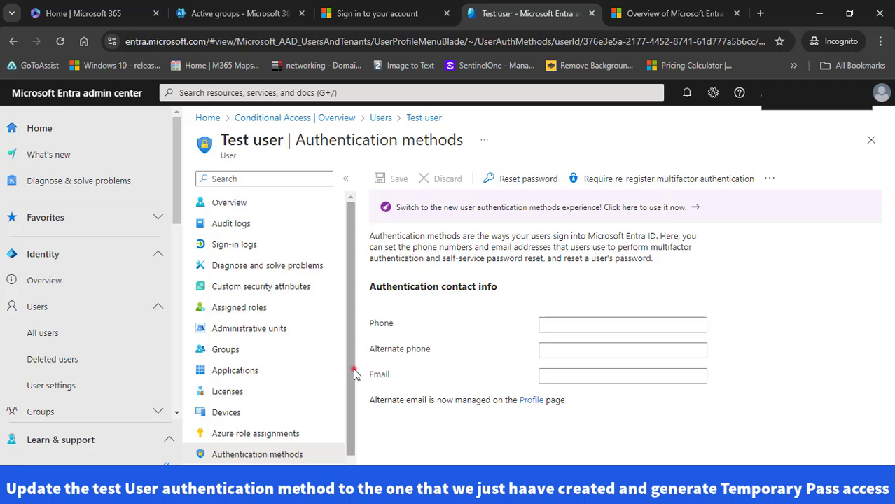
drag(353, 369, 352, 399)
click(661, 208)
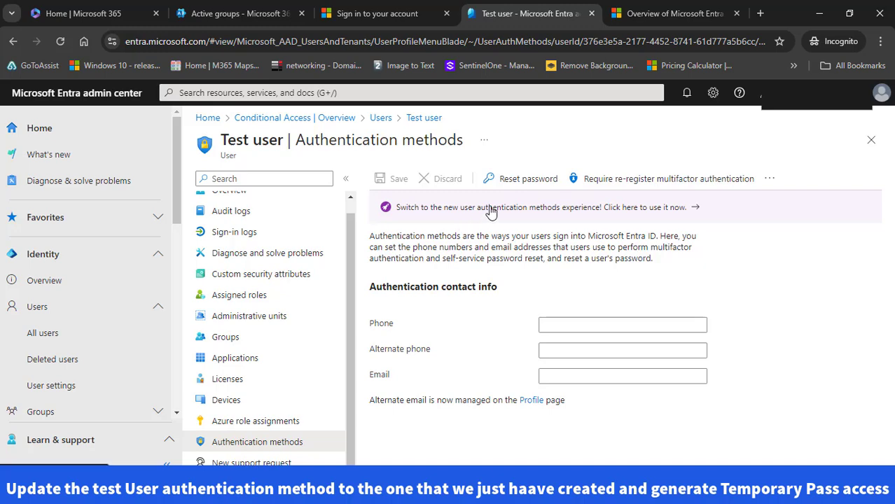
click(614, 207)
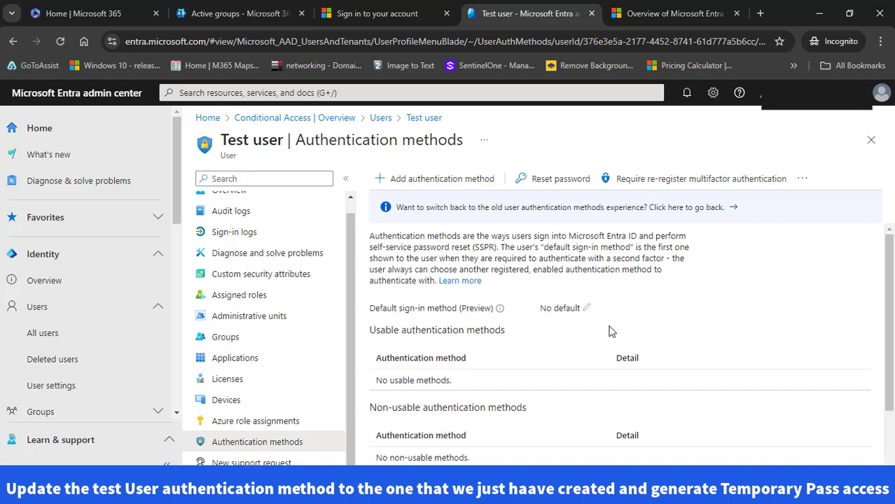
Add a Temporary Access Pass for the test user with a 1-hour activation duration, no delayed start and one-time use set to No.
drag(888, 261, 883, 387)
scroll(884, 387, up, 1)
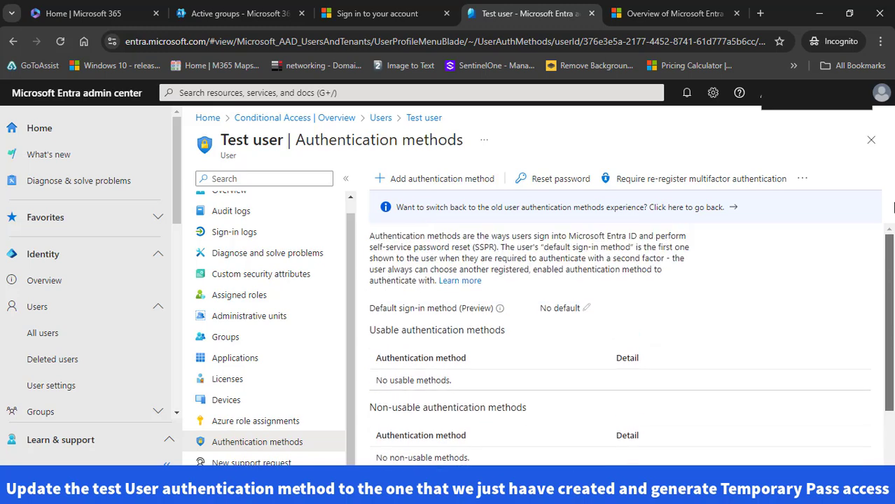
scroll(888, 320, down, 1)
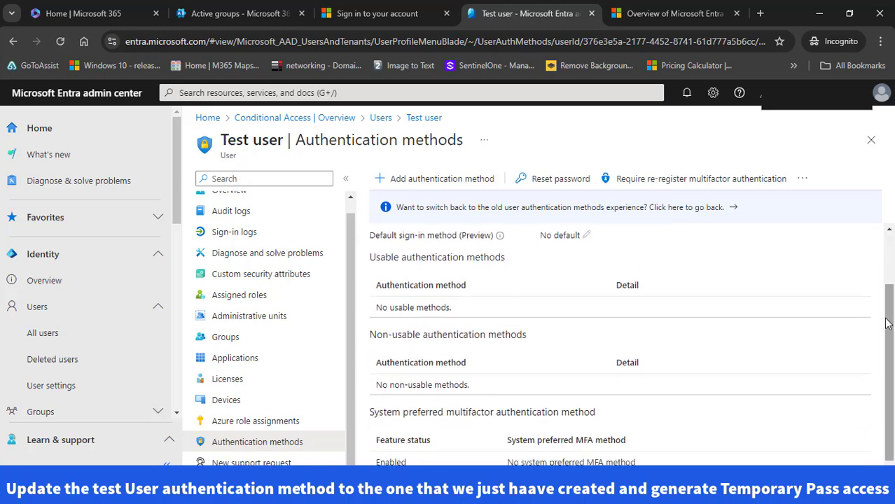
click(417, 179)
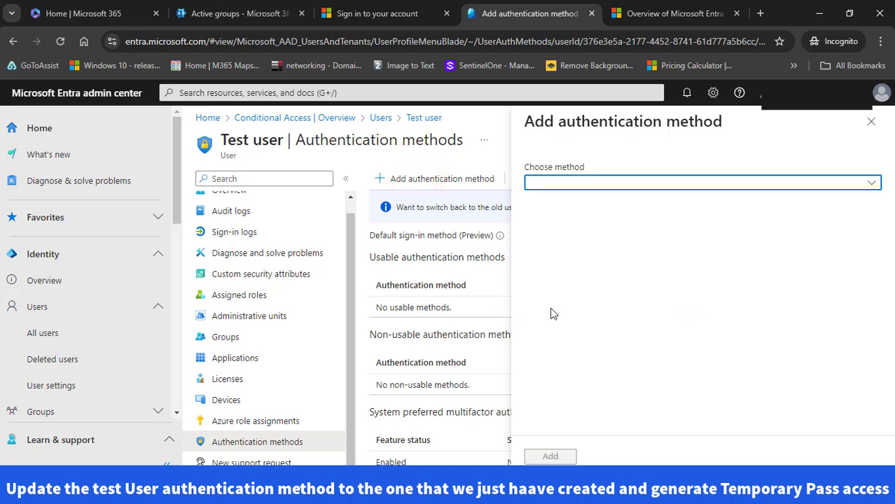
click(790, 182)
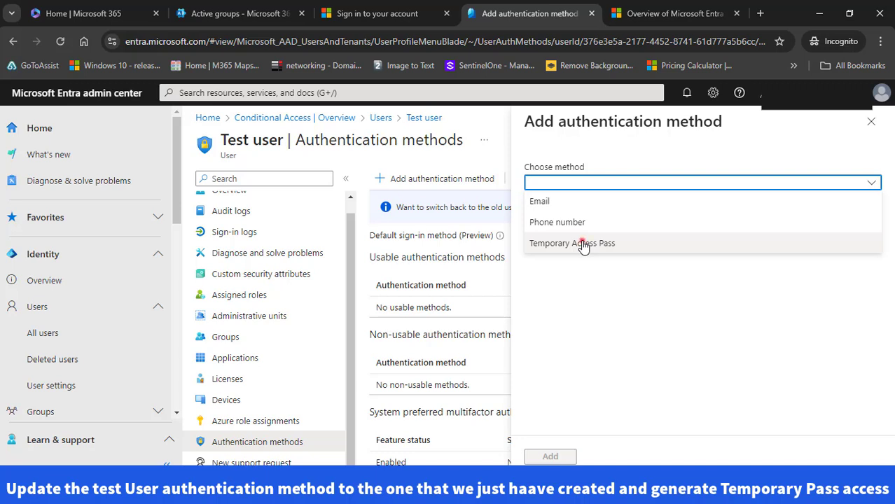
click(583, 244)
click(585, 242)
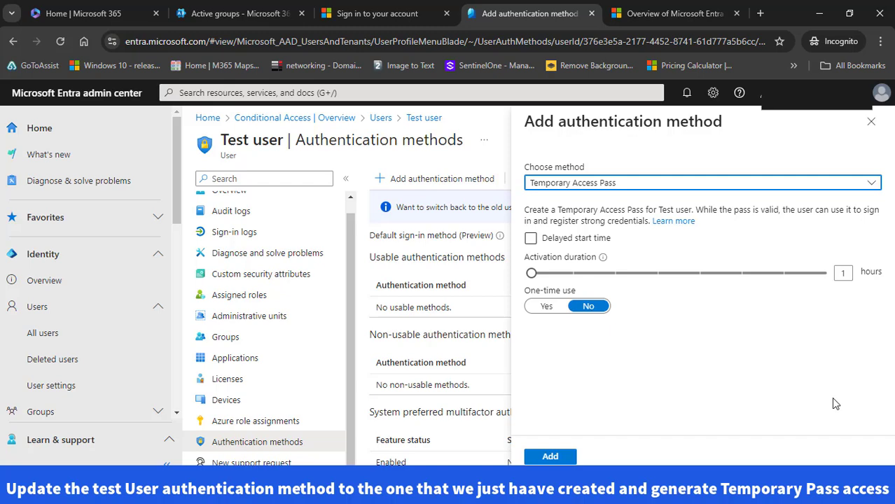
click(531, 239)
click(569, 241)
click(548, 457)
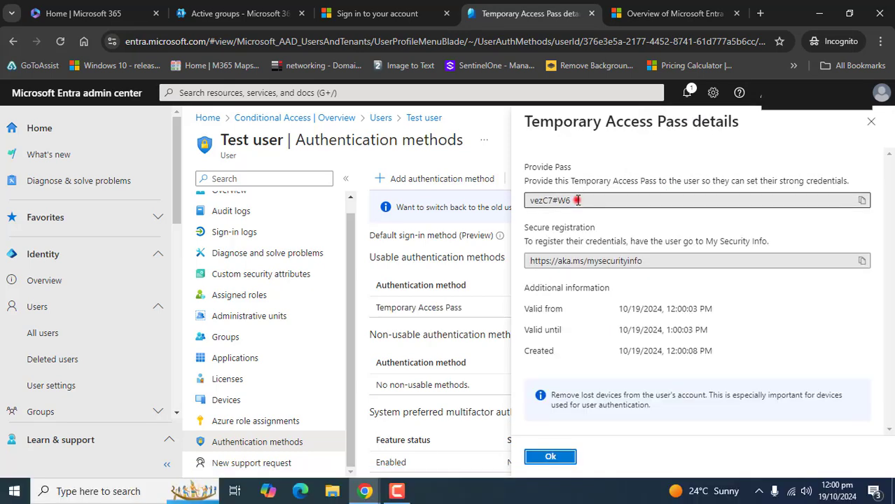
triple_click(579, 199)
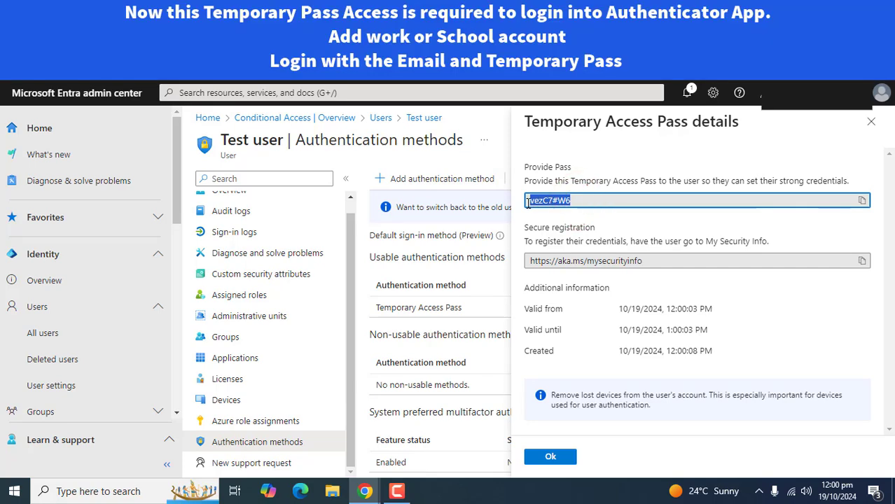
click(528, 201)
click(396, 491)
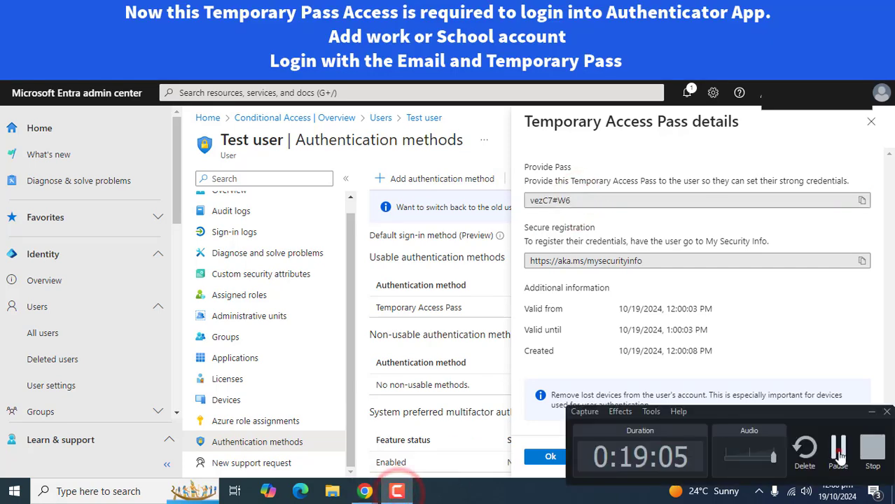
click(836, 452)
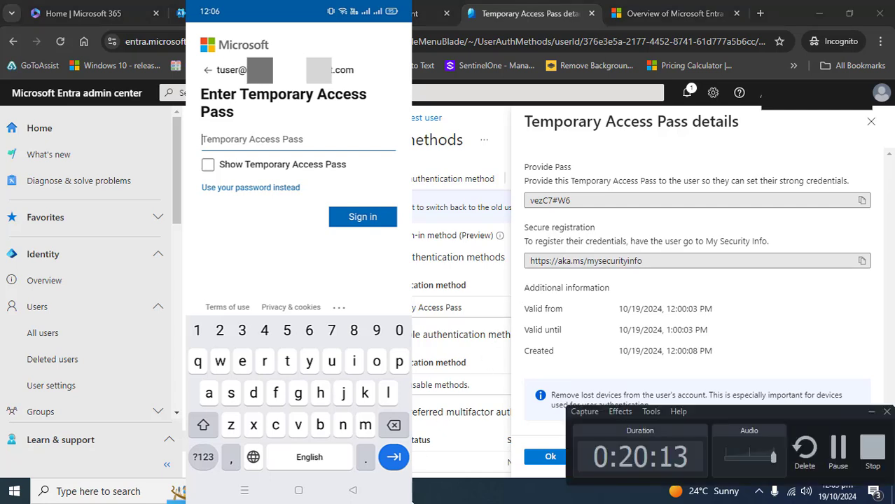
click(831, 451)
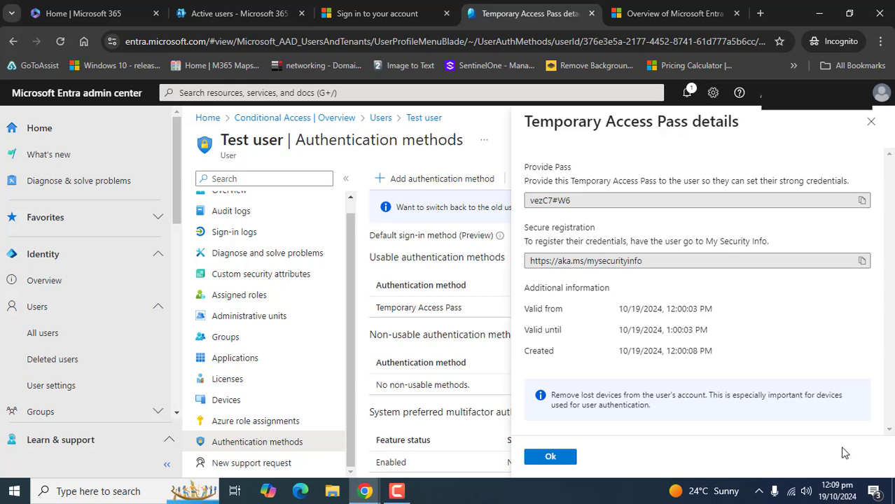
mouse_move(406, 494)
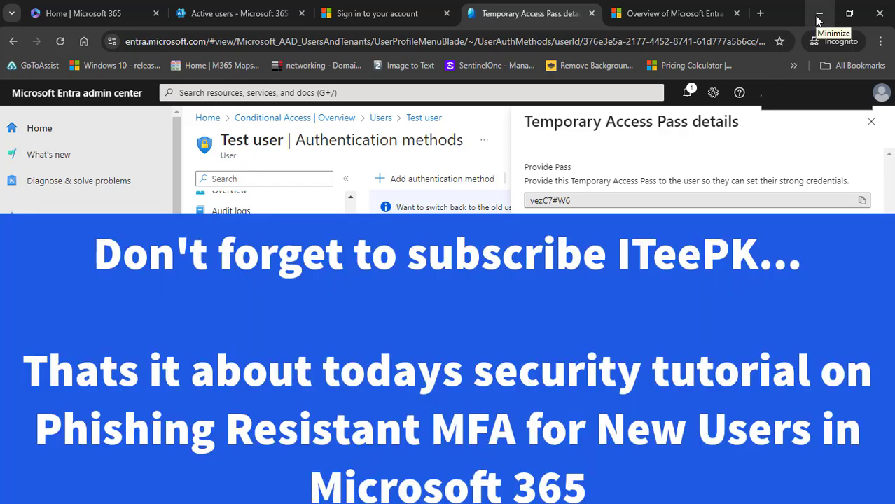
click(817, 20)
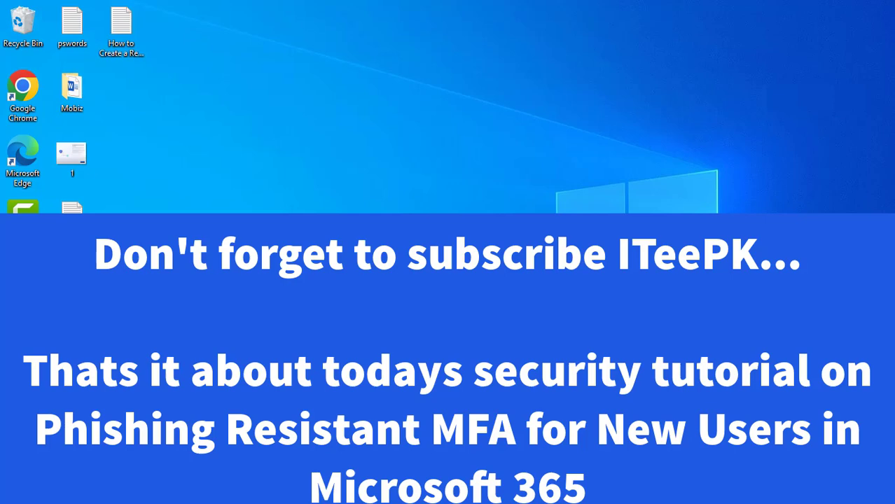
key(alt+Tab)
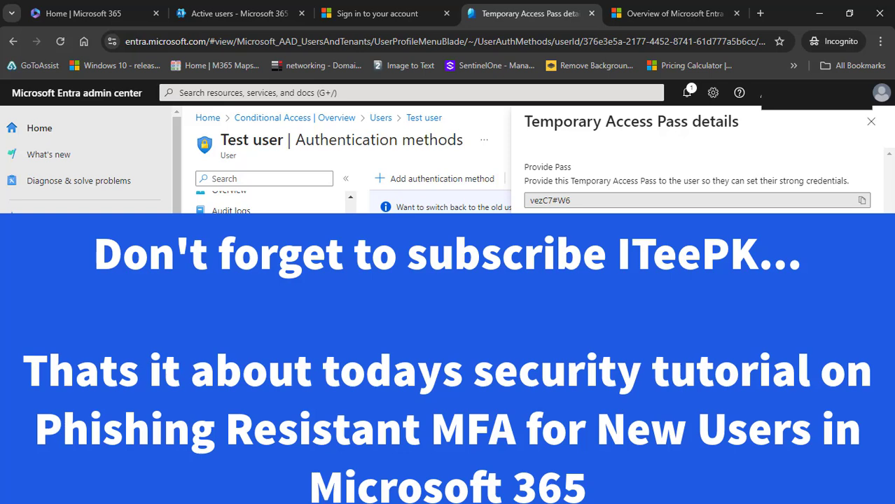